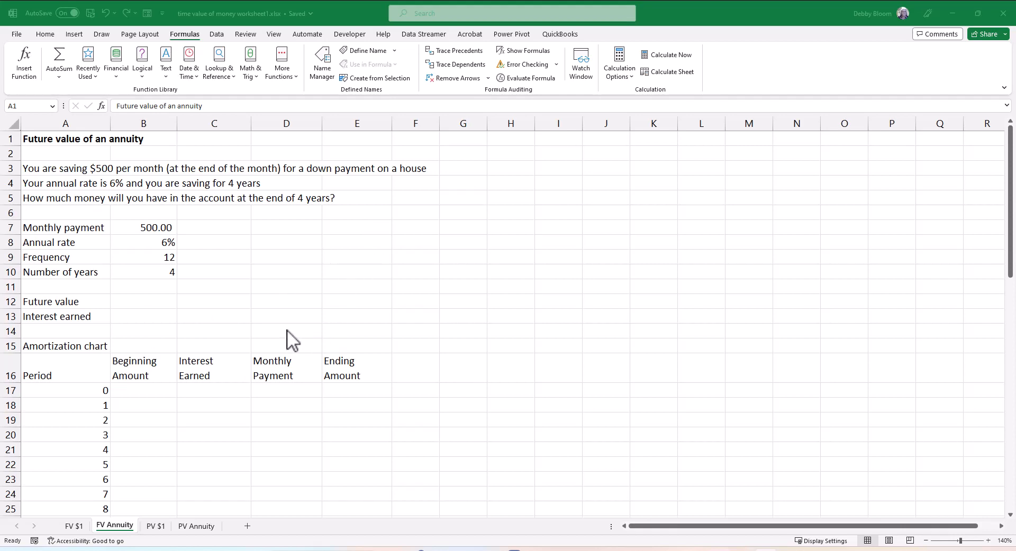
Insert the FV financial function in the Future value cell B12 and set its Rate argument to B8/B9
{"action": "left_click", "coordinate": [161, 302]}
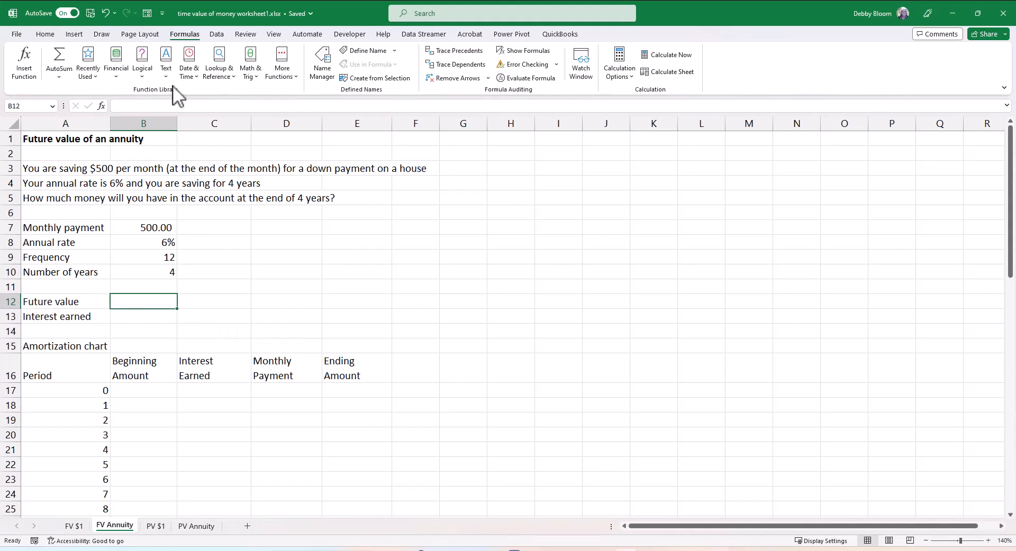
{"action": "left_click", "coordinate": [116, 79]}
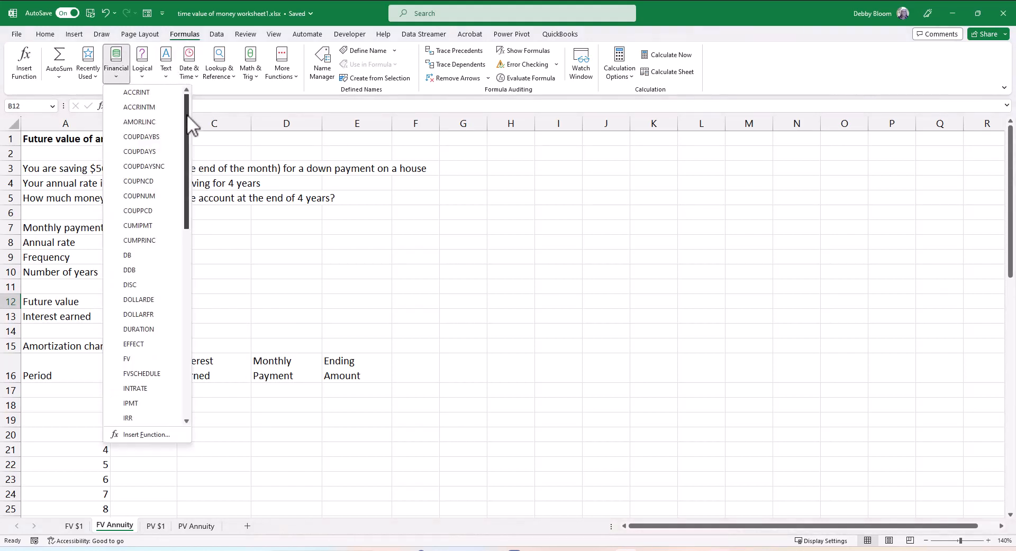
{"action": "left_click_drag", "start_coordinate": [187, 114], "coordinate": [195, 160]}
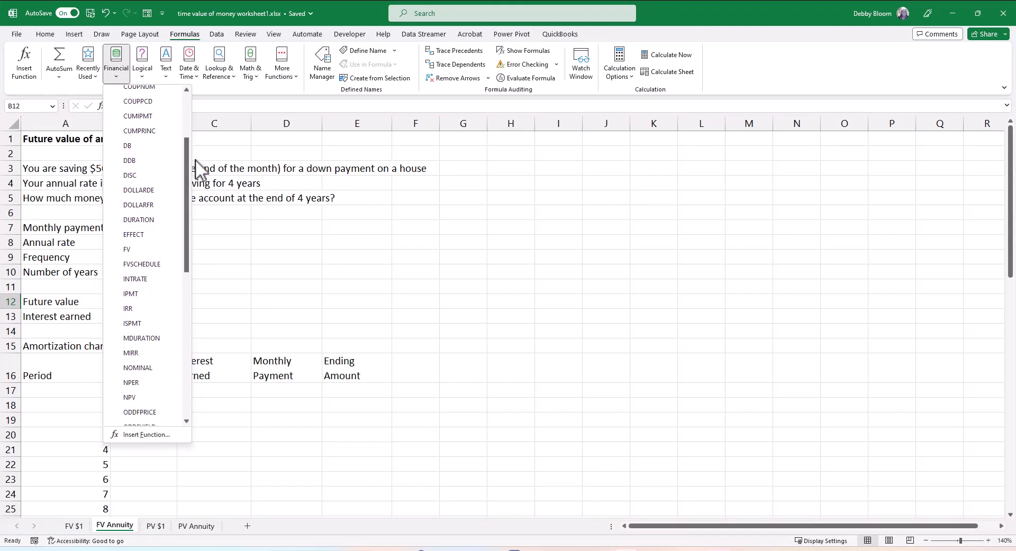
{"action": "left_click", "coordinate": [150, 248]}
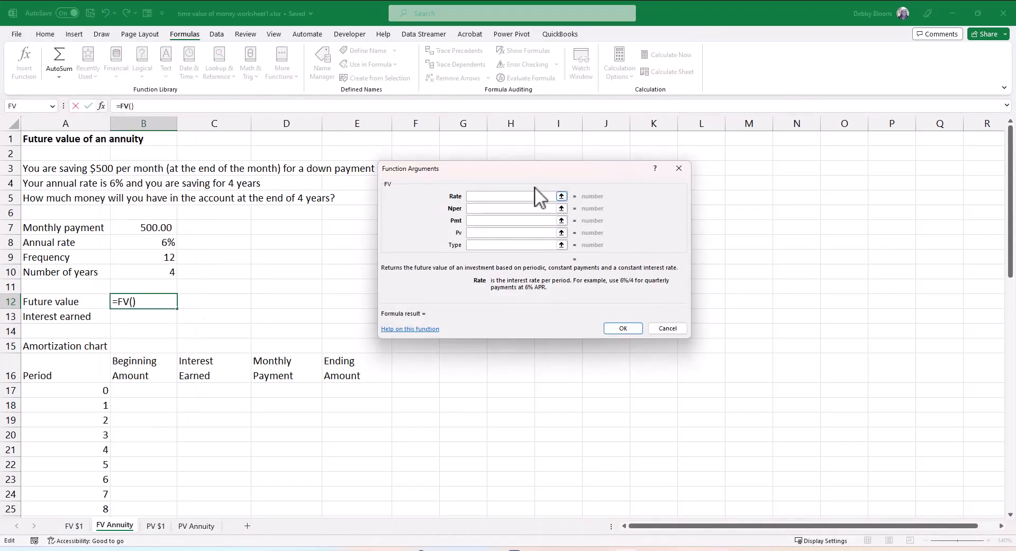
{"action": "left_click_drag", "start_coordinate": [535, 165], "coordinate": [439, 189]}
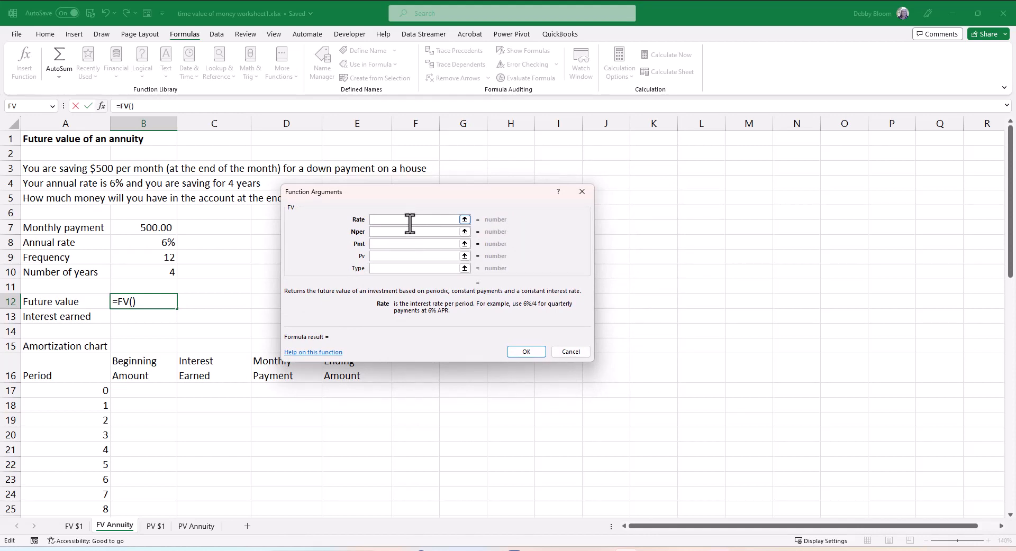
{"action": "left_click", "coordinate": [142, 244]}
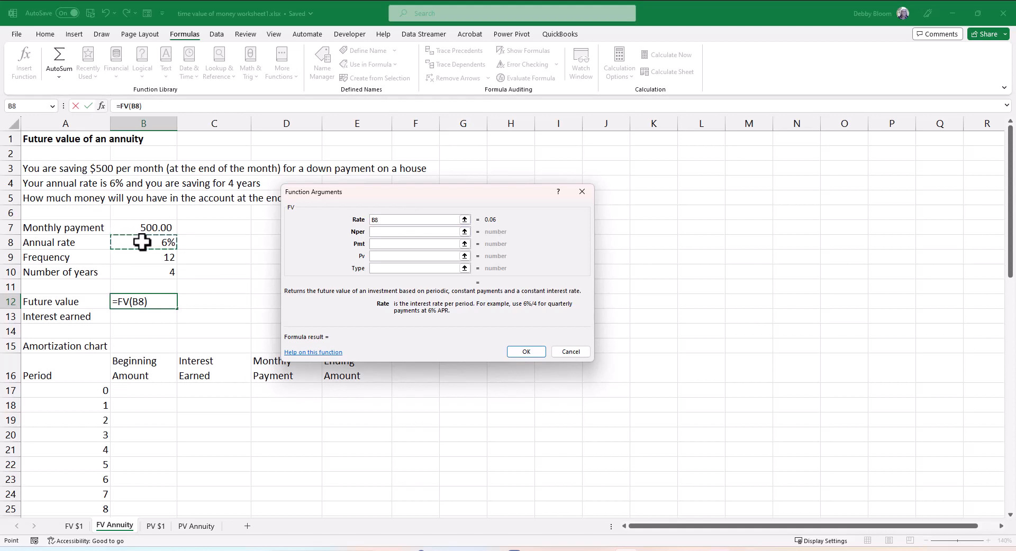
{"action": "type", "text": "/"}
{"action": "left_click", "coordinate": [136, 257]}
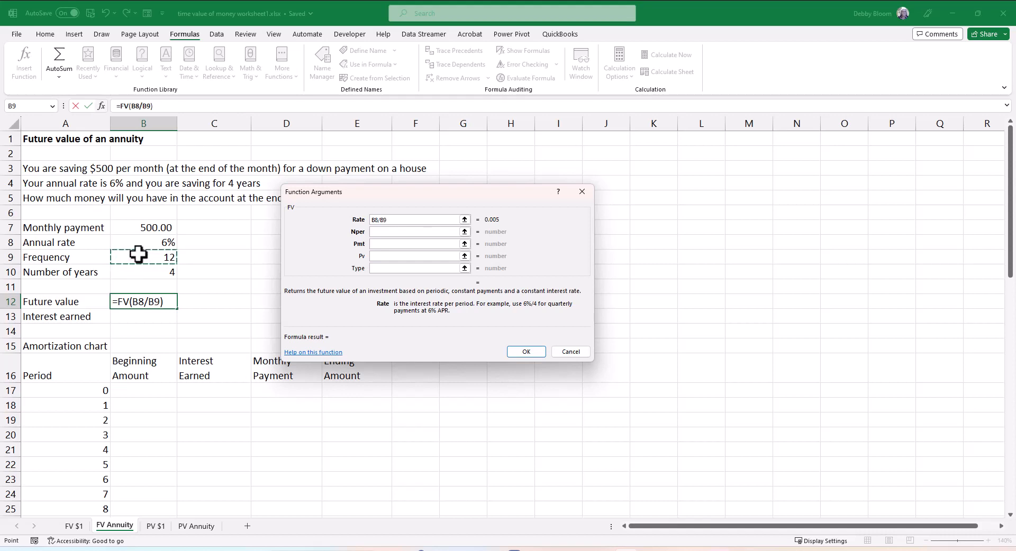
Set the FV function's Nper argument to B10*B9, the number of years times the frequency
{"action": "left_click", "coordinate": [381, 232]}
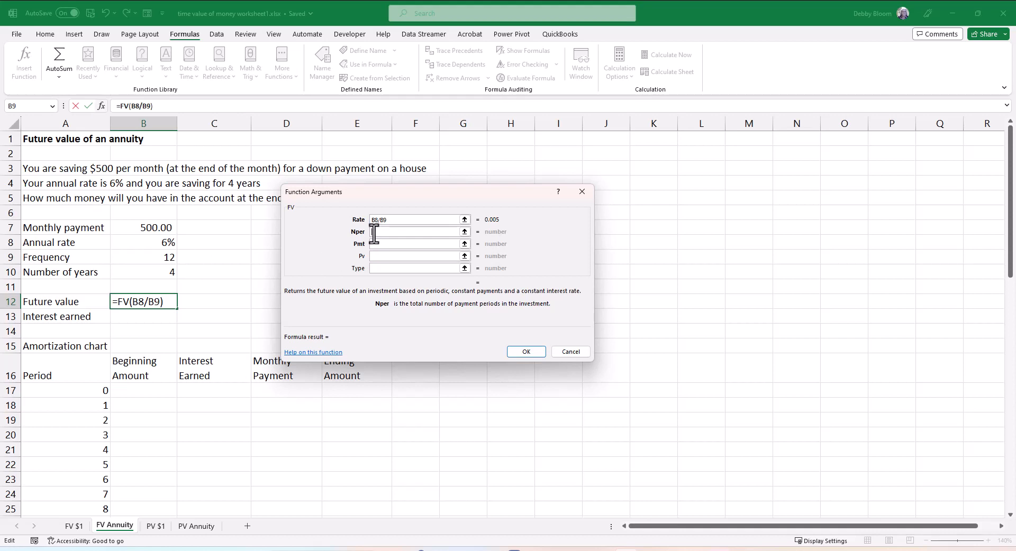
{"action": "left_click", "coordinate": [161, 273]}
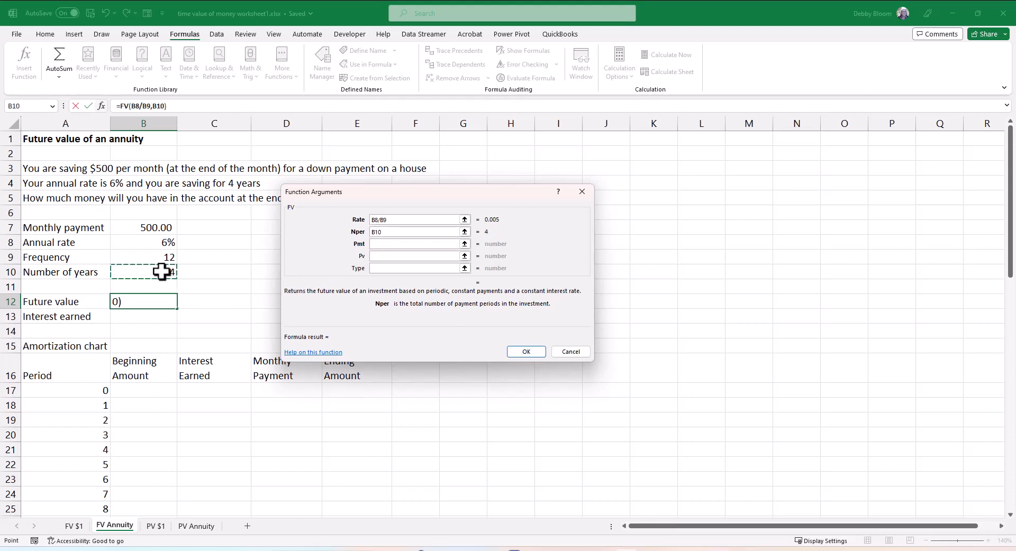
{"action": "type", "text": "*"}
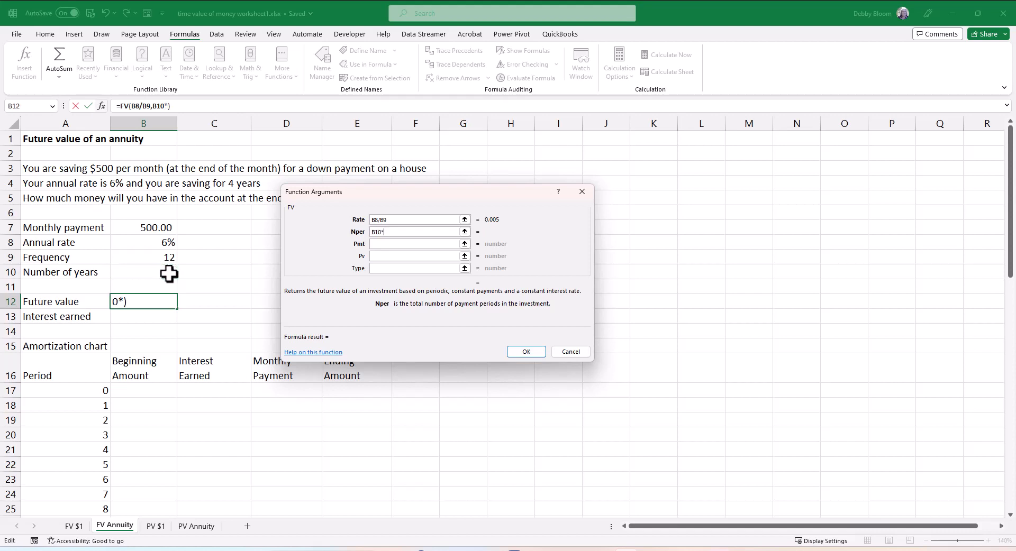
{"action": "left_click", "coordinate": [167, 259]}
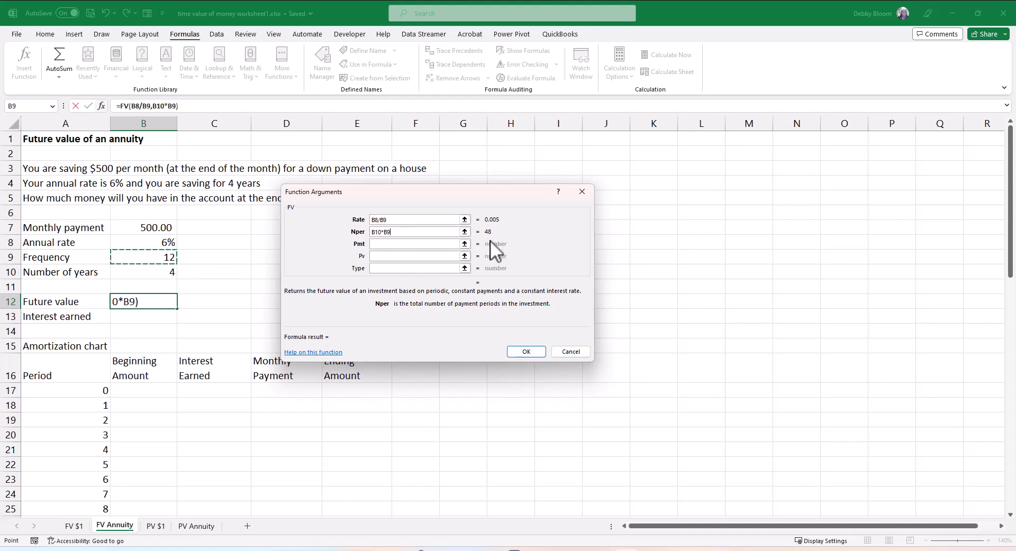
Set the FV function's Pmt argument to -B7, leave Type empty, and complete the function
{"action": "left_click", "coordinate": [381, 245]}
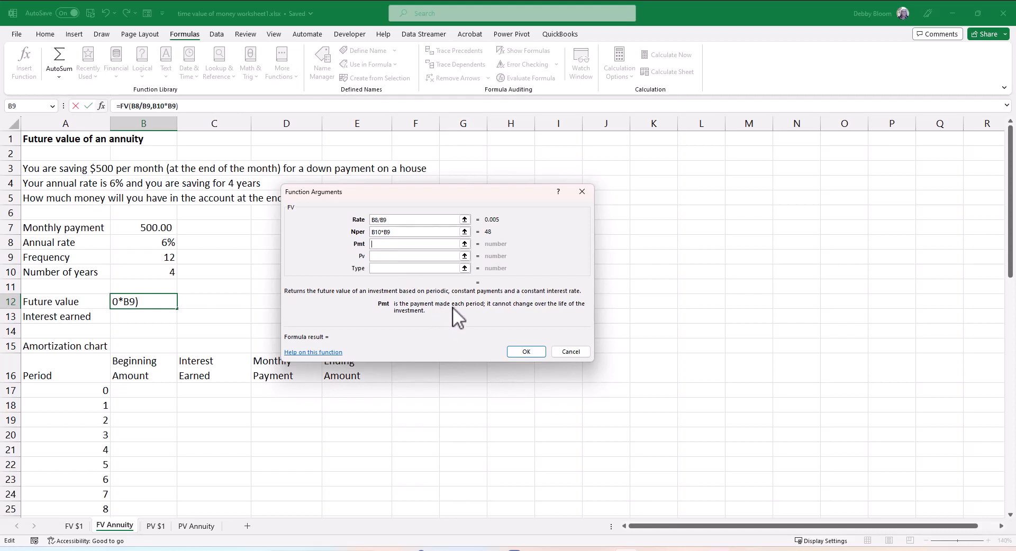
{"action": "type", "text": "-"}
{"action": "left_click", "coordinate": [155, 228]}
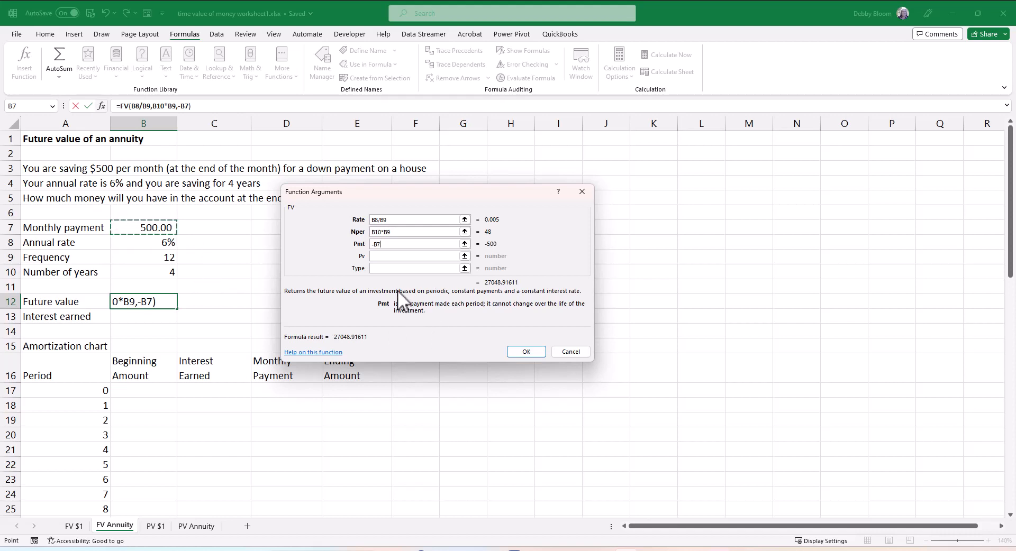
{"action": "left_click", "coordinate": [383, 269]}
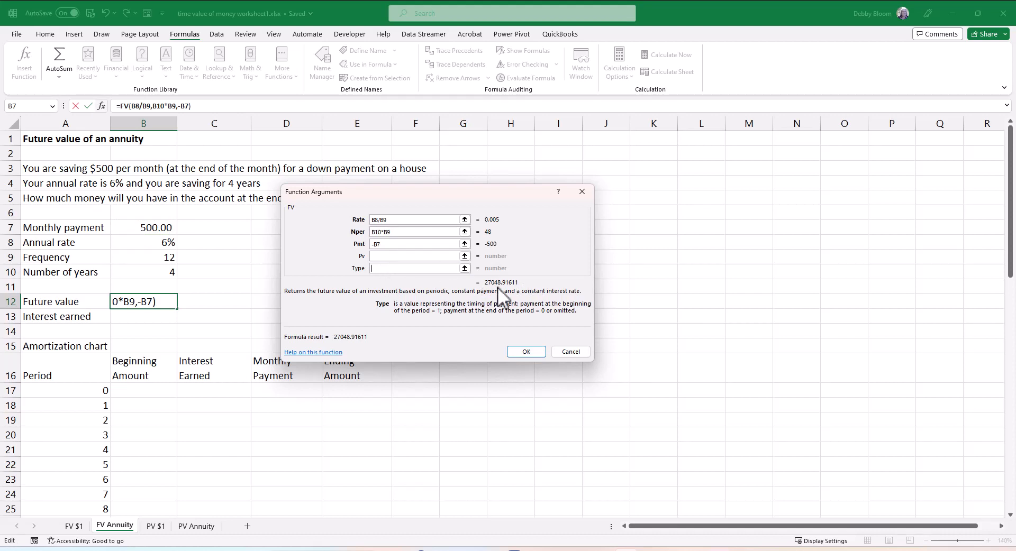
{"action": "type", "text": "1"}
{"action": "key", "text": "BackSpace"}
{"action": "left_click", "coordinate": [524, 352]}
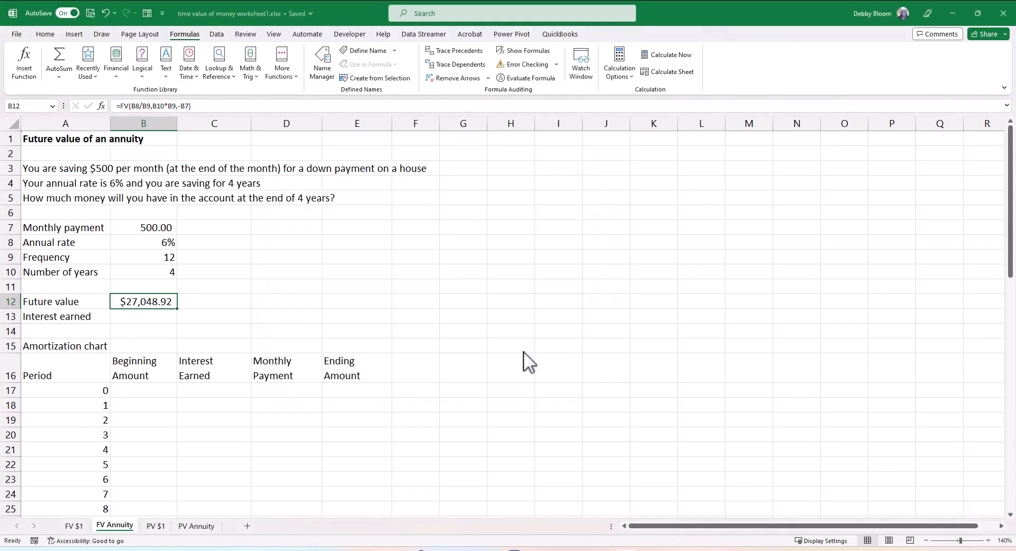
Calculate the interest earned in B13 with the formula =B12-B7*B10*B9
{"action": "left_click", "coordinate": [130, 317]}
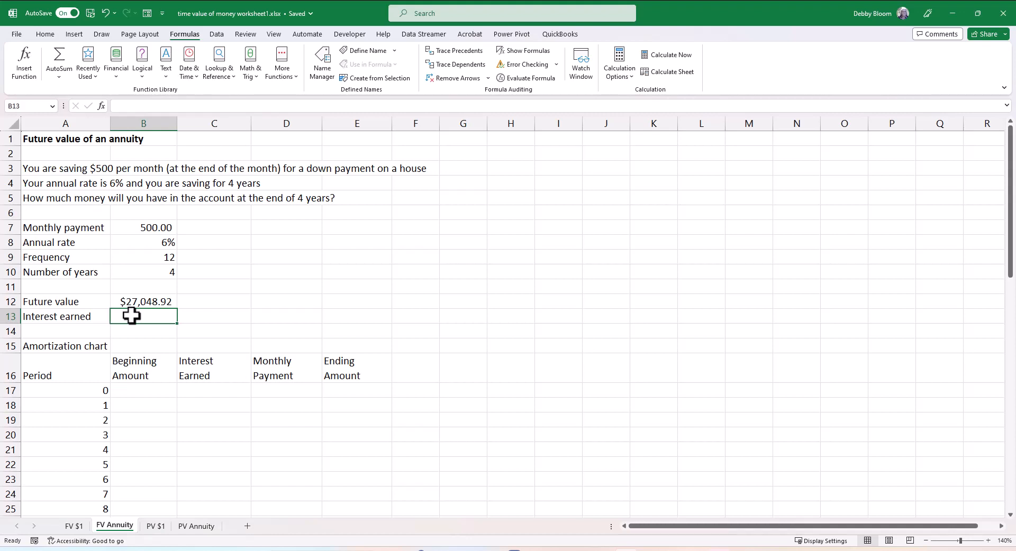
{"action": "type", "text": "="}
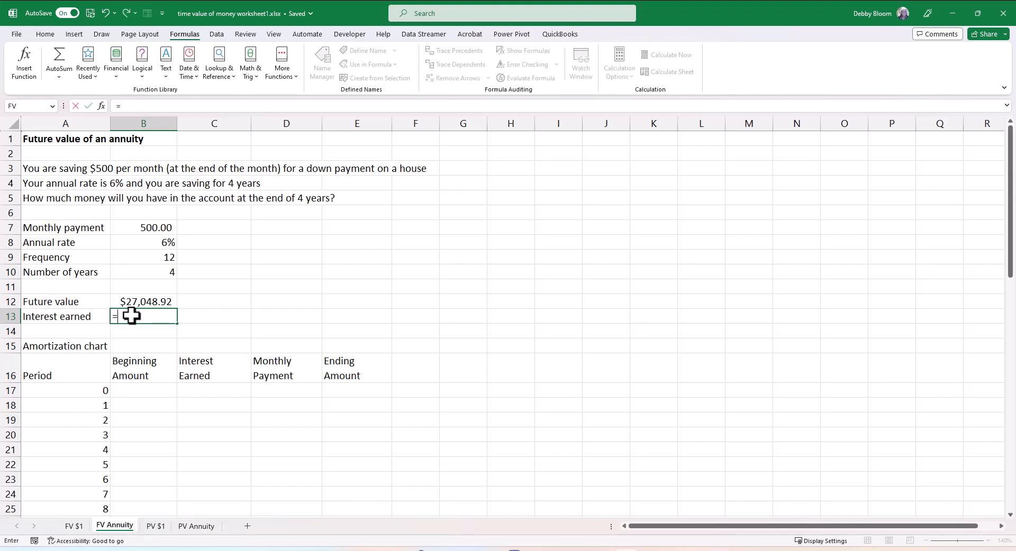
{"action": "left_click", "coordinate": [159, 300]}
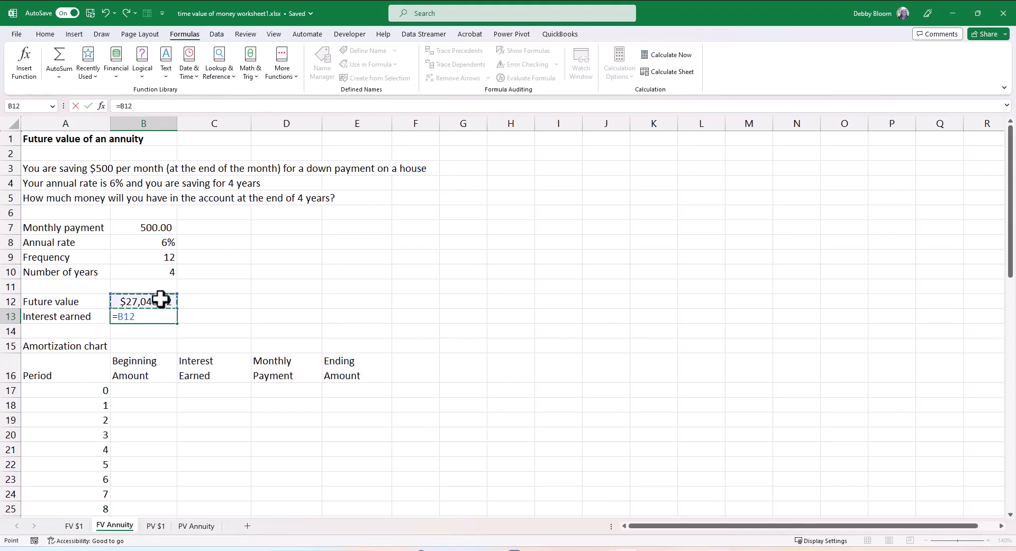
{"action": "type", "text": "-"}
{"action": "left_click", "coordinate": [151, 227]}
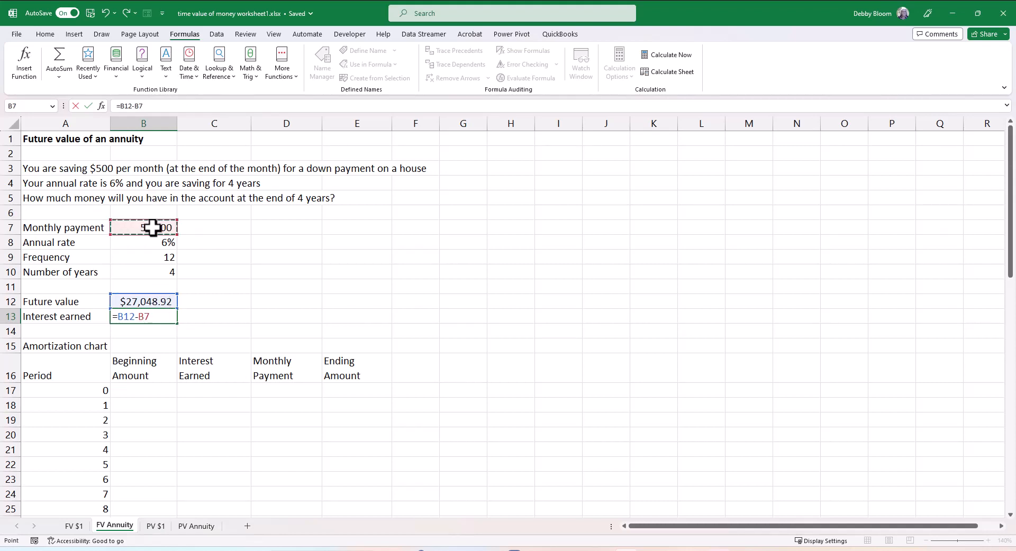
{"action": "type", "text": "*"}
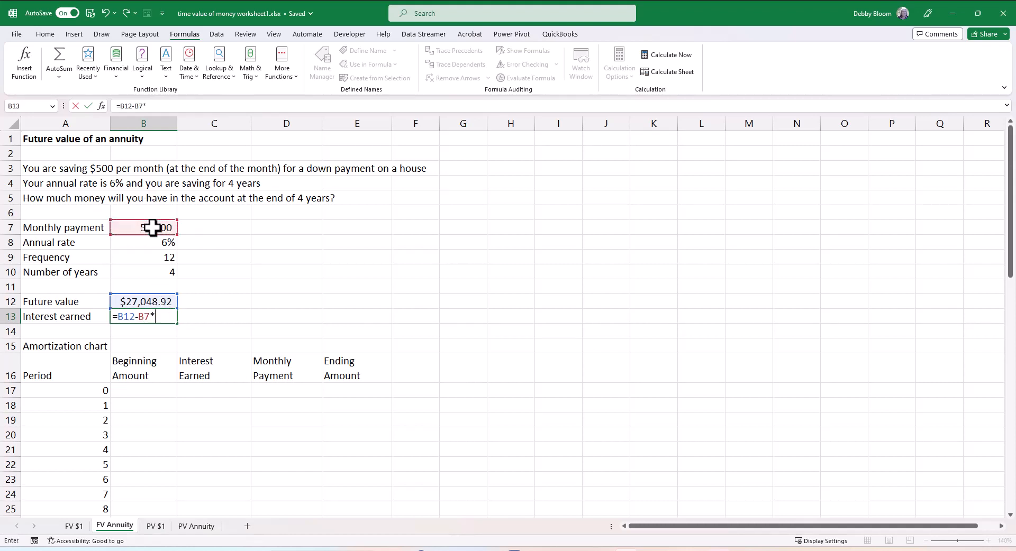
{"action": "left_click", "coordinate": [157, 271]}
{"action": "type", "text": "*"}
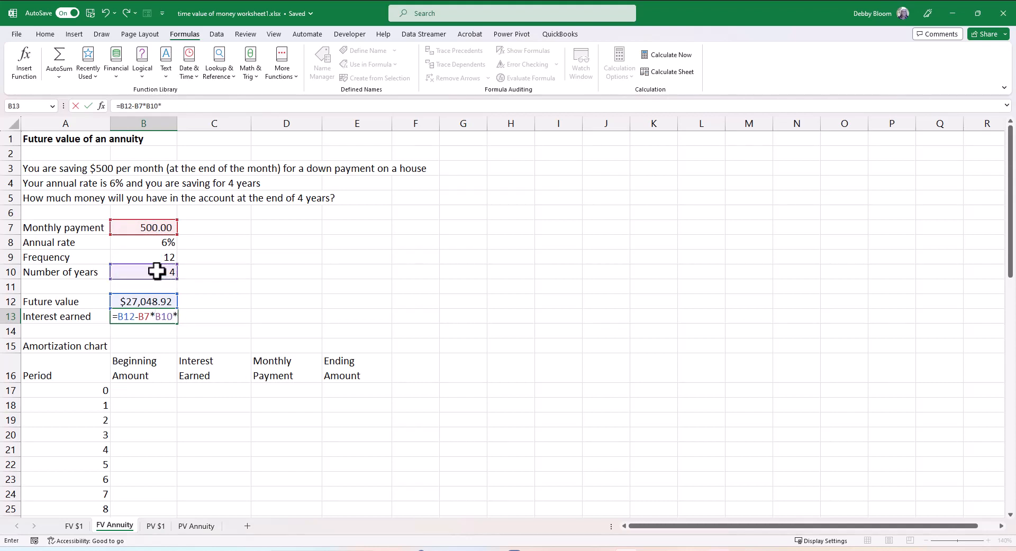
{"action": "left_click", "coordinate": [140, 258]}
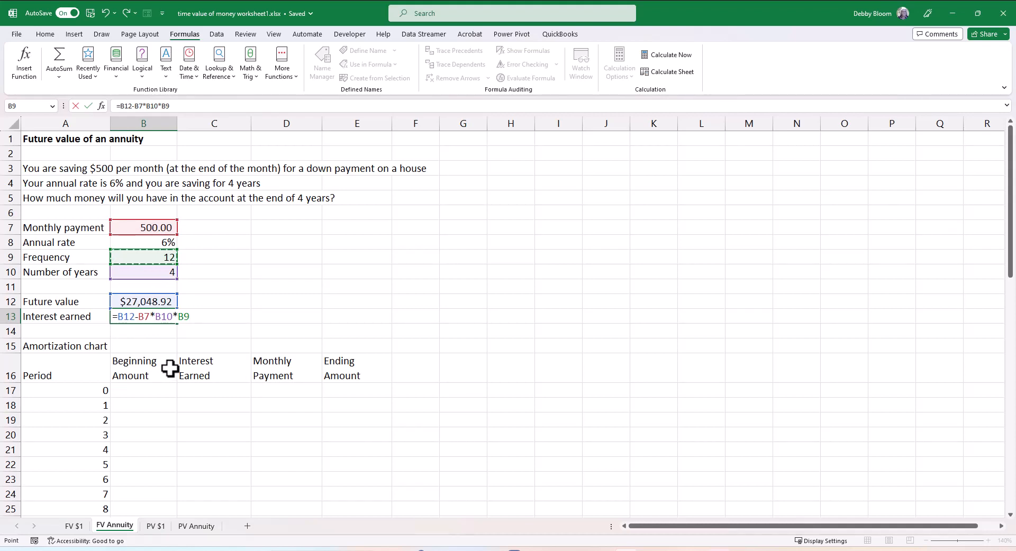
{"action": "key", "text": "Return"}
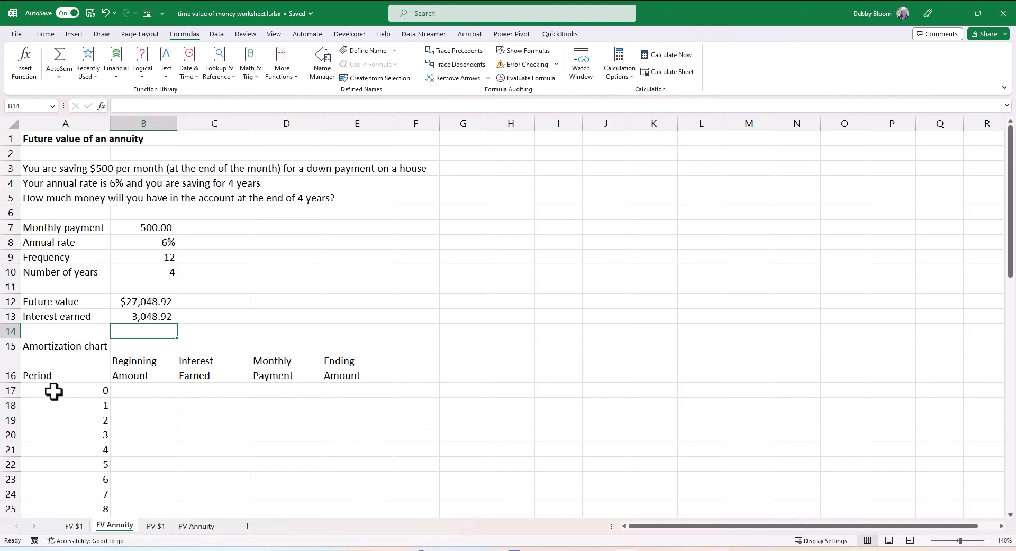
Enter 0 as the period 0 ending amount in cell E17 of the amortization chart
{"action": "left_click", "coordinate": [358, 390]}
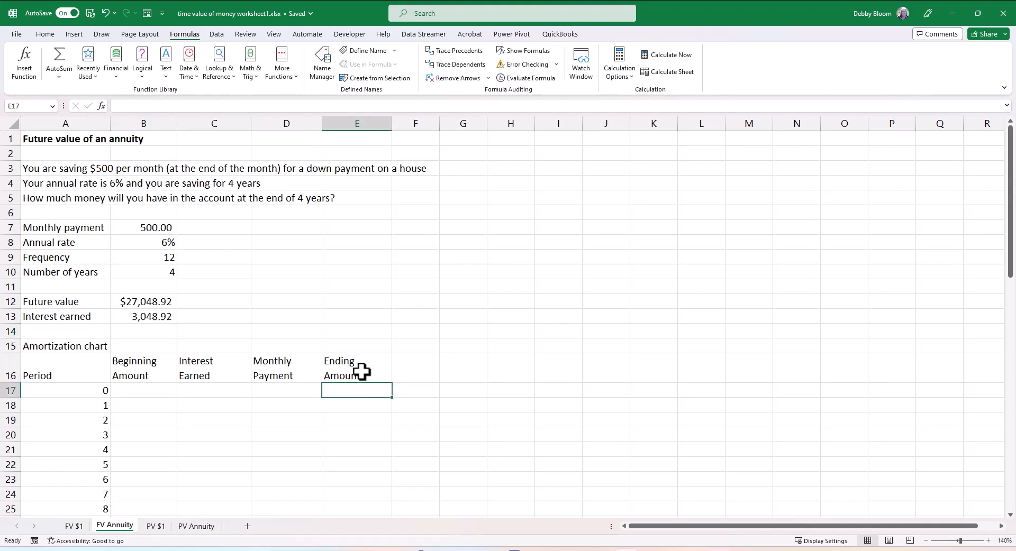
{"action": "type", "text": "0"}
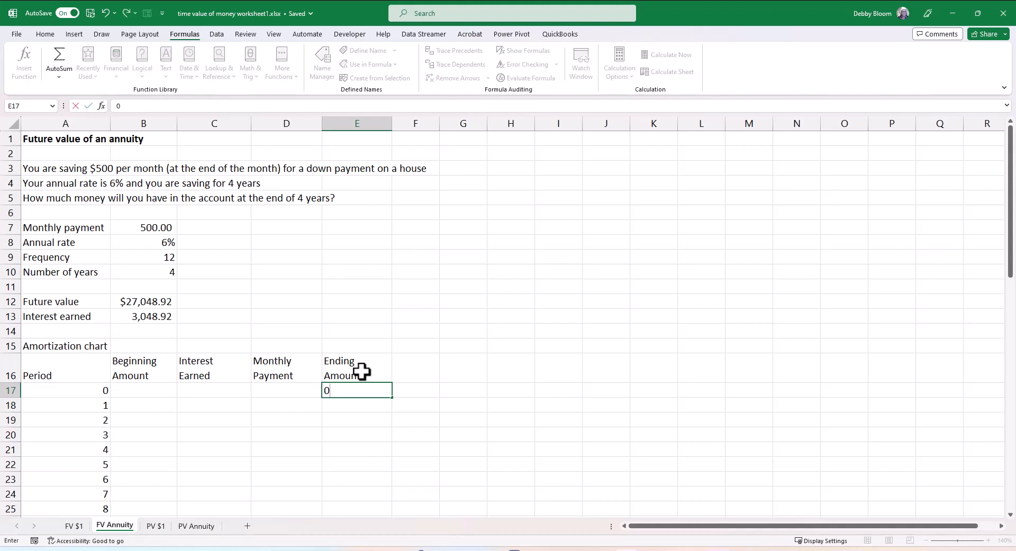
{"action": "key", "text": "Return"}
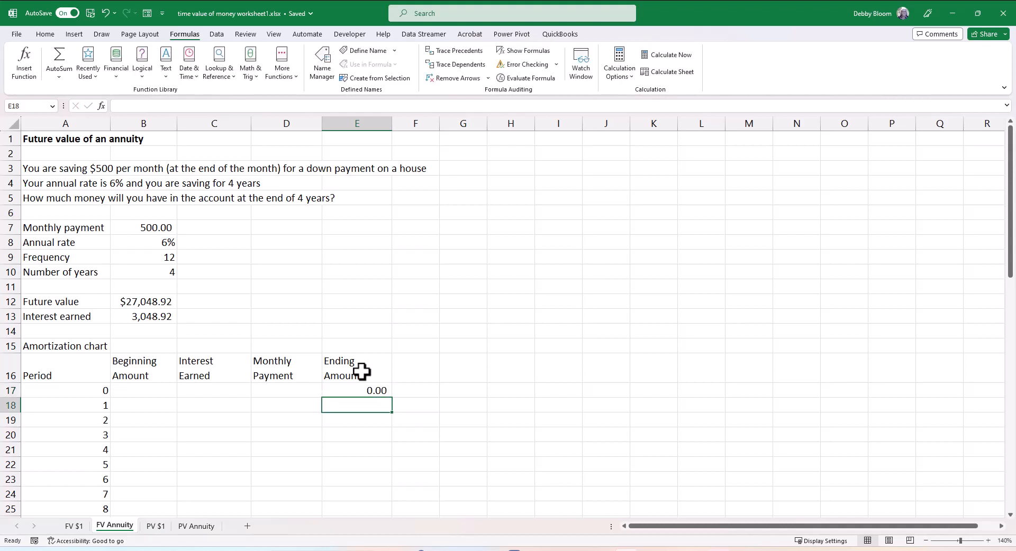
Link the period 1 beginning amount in B18 to the prior ending amount with =E17
{"action": "left_click", "coordinate": [159, 406]}
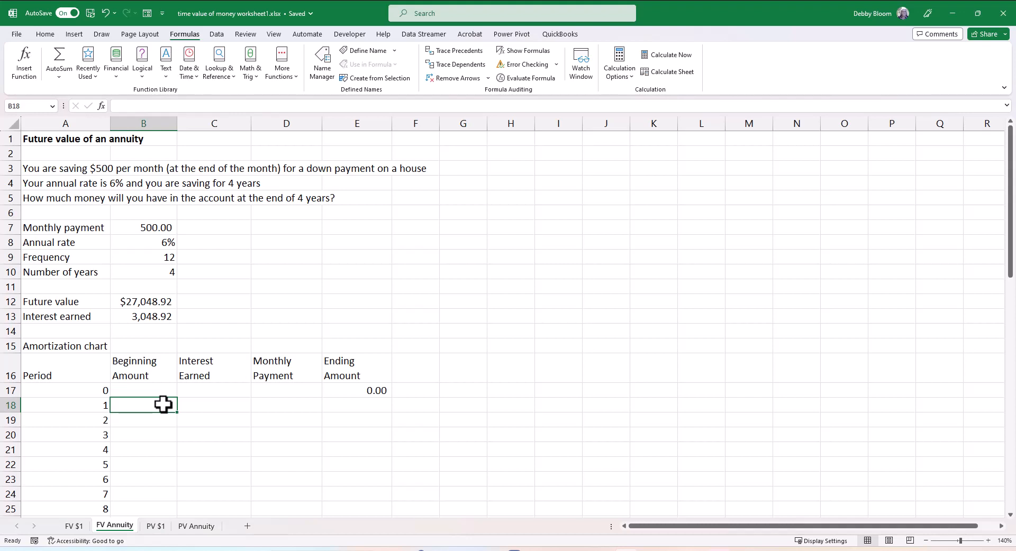
{"action": "type", "text": "="}
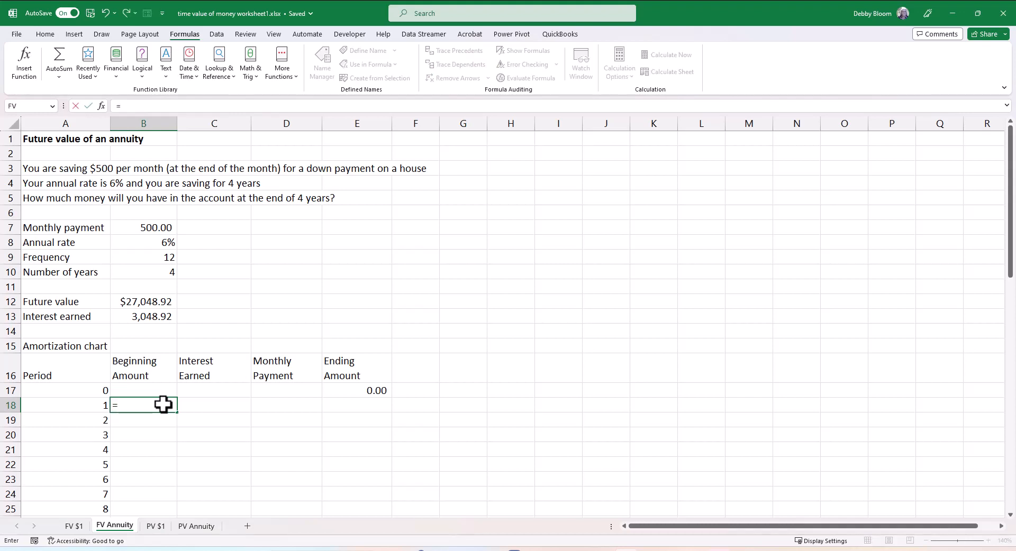
{"action": "left_click", "coordinate": [376, 390]}
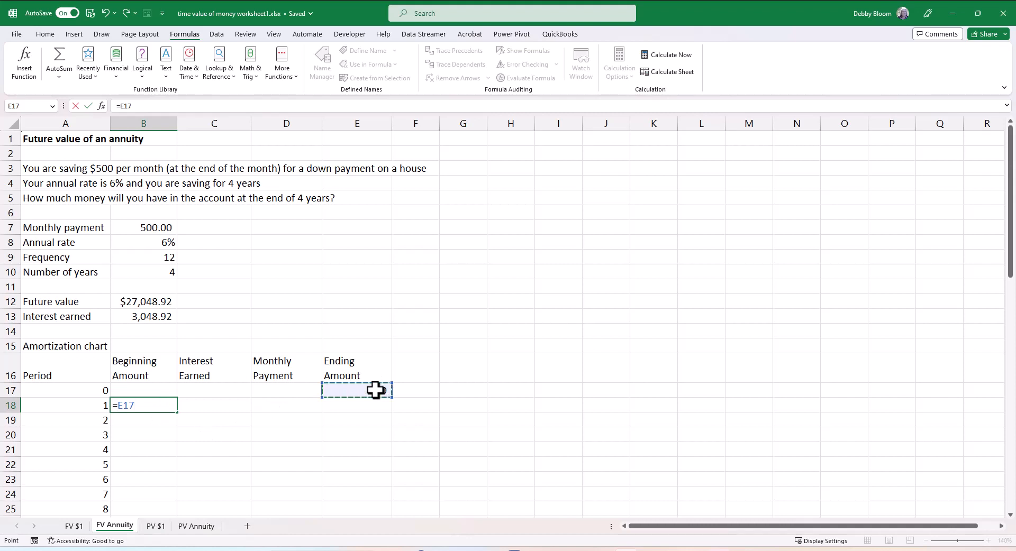
{"action": "key", "text": "Return"}
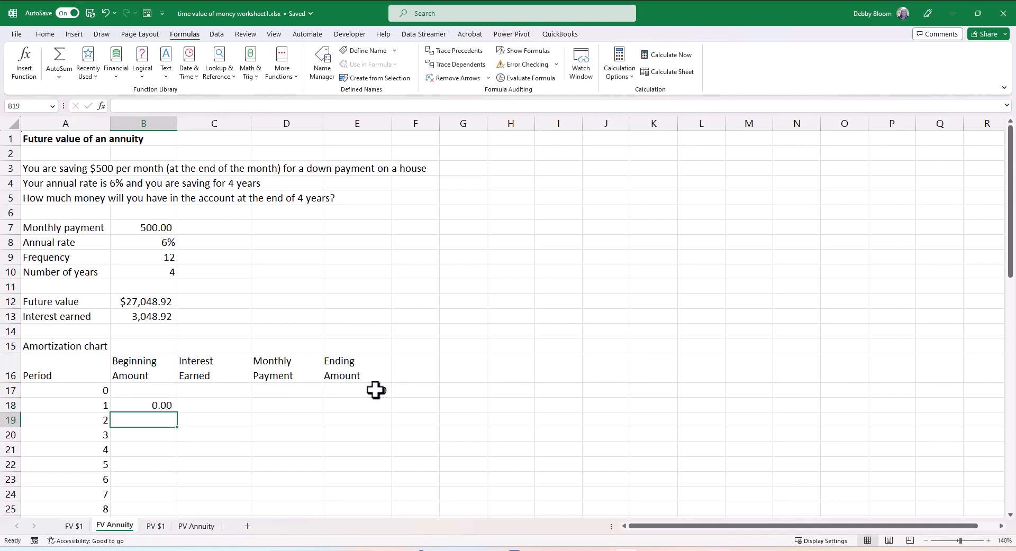
Calculate the period 1 interest earned in C18 with the formula =B18*$B$8/$B$9, keeping the rate and frequency references absolute
{"action": "left_click", "coordinate": [200, 405]}
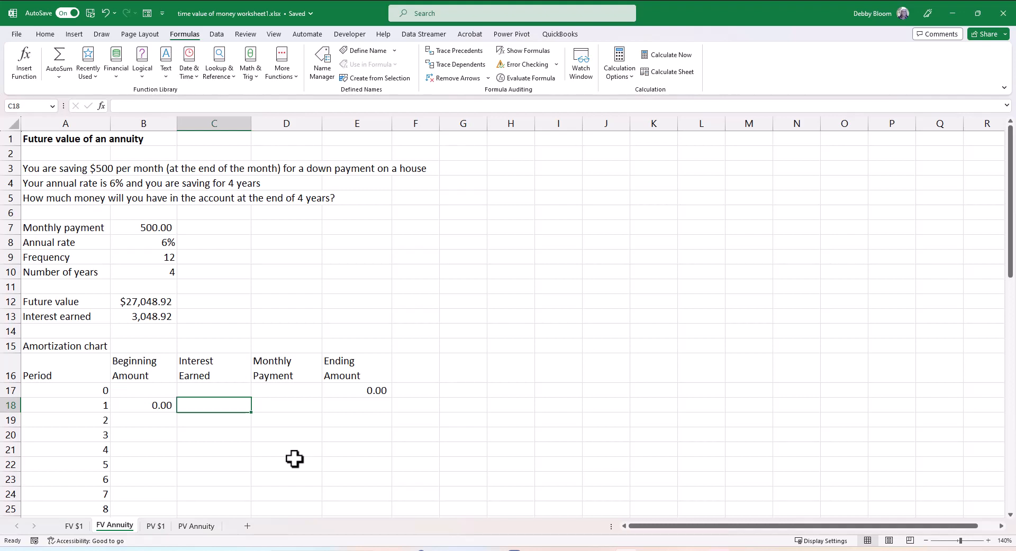
{"action": "type", "text": "="}
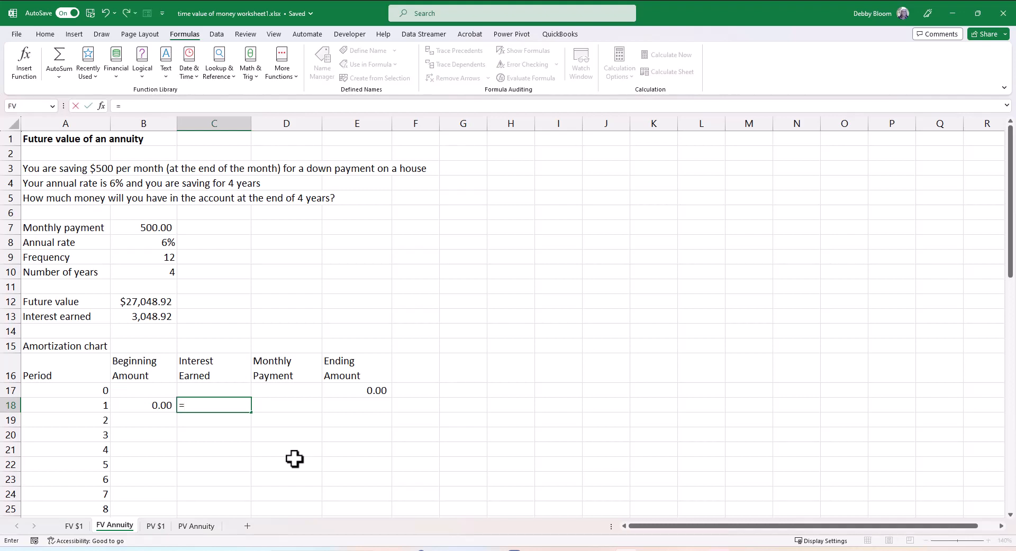
{"action": "left_click", "coordinate": [151, 406]}
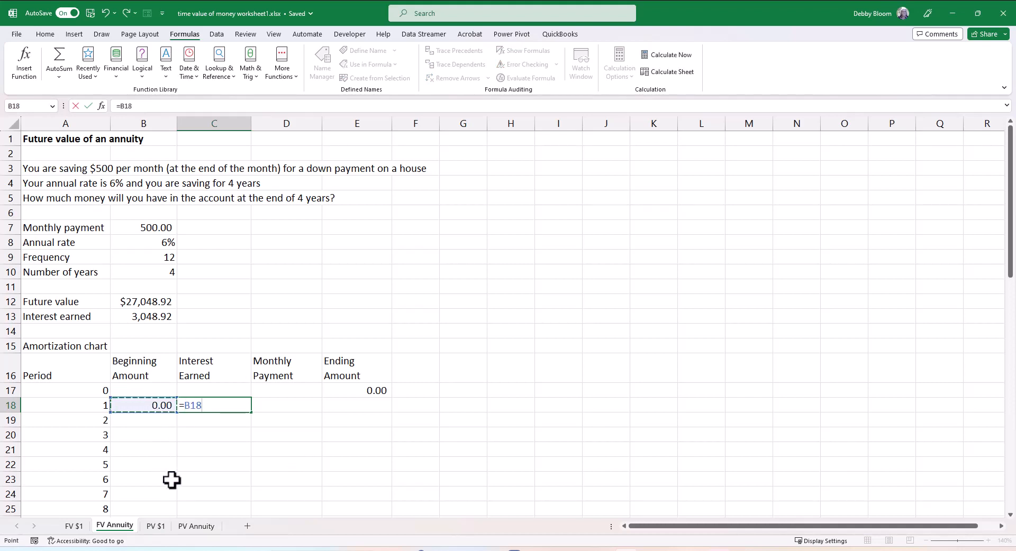
{"action": "type", "text": "*"}
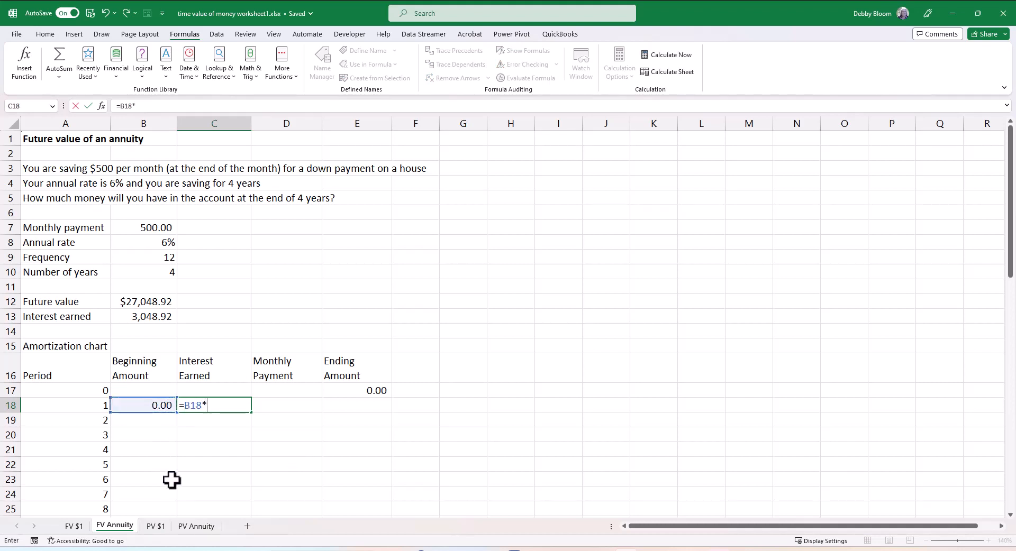
{"action": "left_click", "coordinate": [152, 242]}
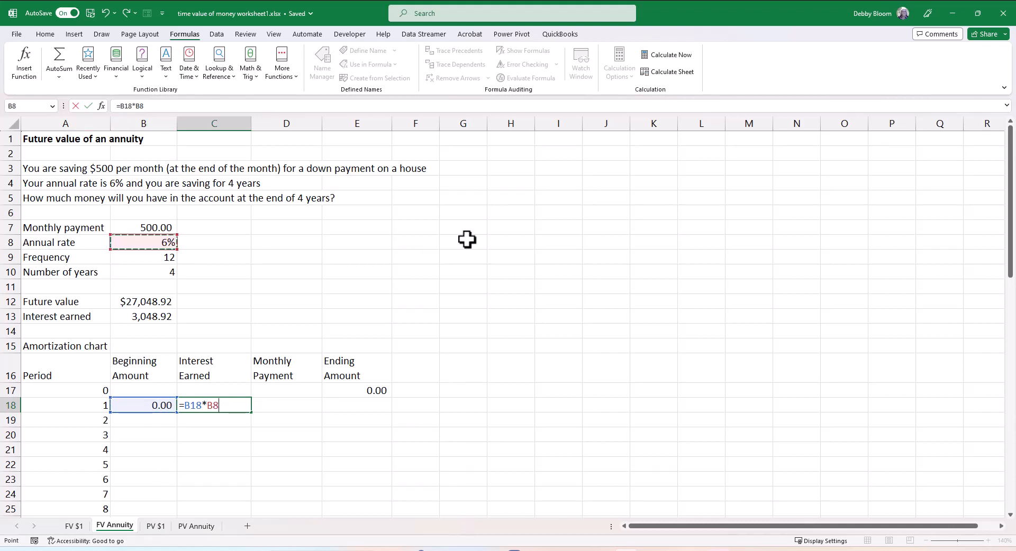
{"action": "key", "text": "F4"}
{"action": "type", "text": "/"}
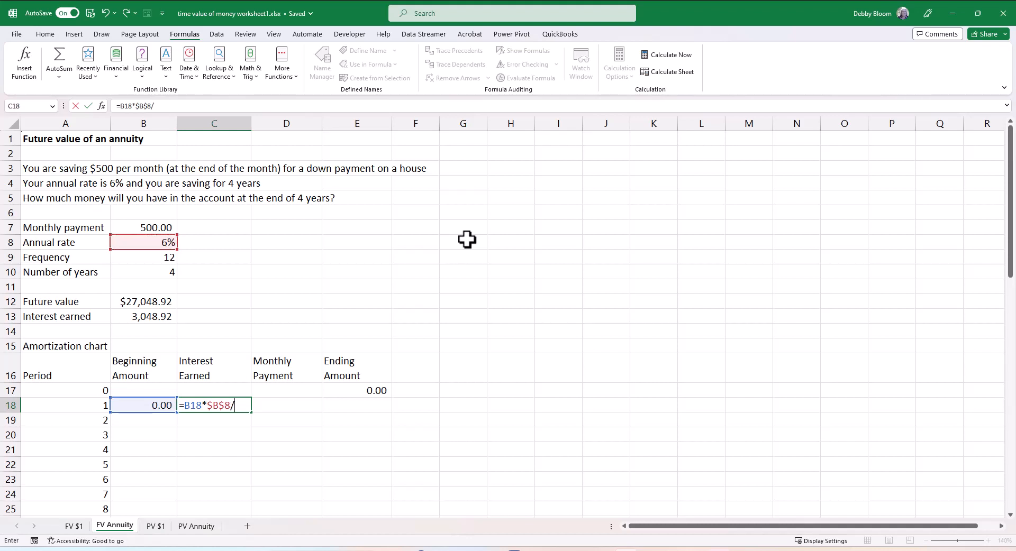
{"action": "left_click", "coordinate": [131, 259]}
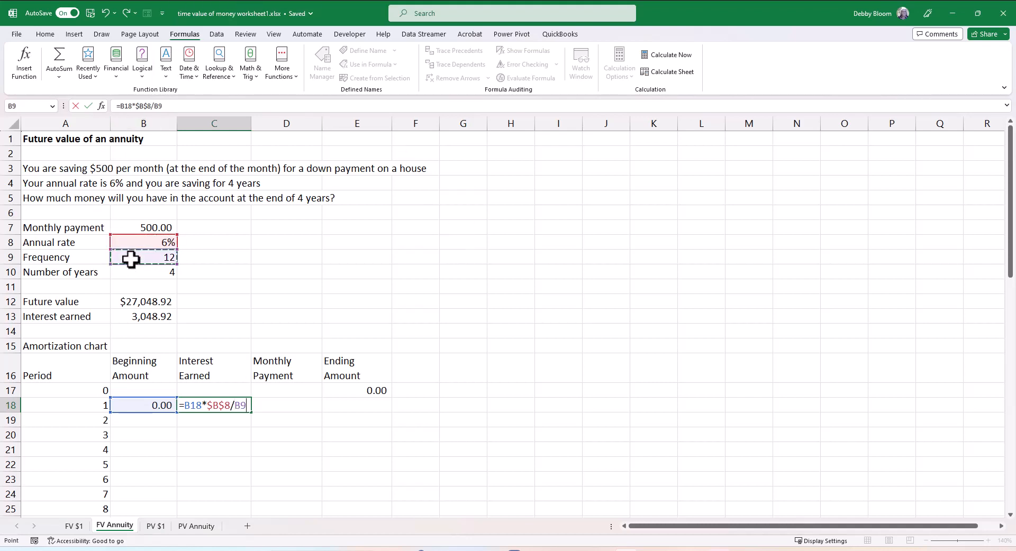
{"action": "key", "text": "F4"}
{"action": "key", "text": "Return"}
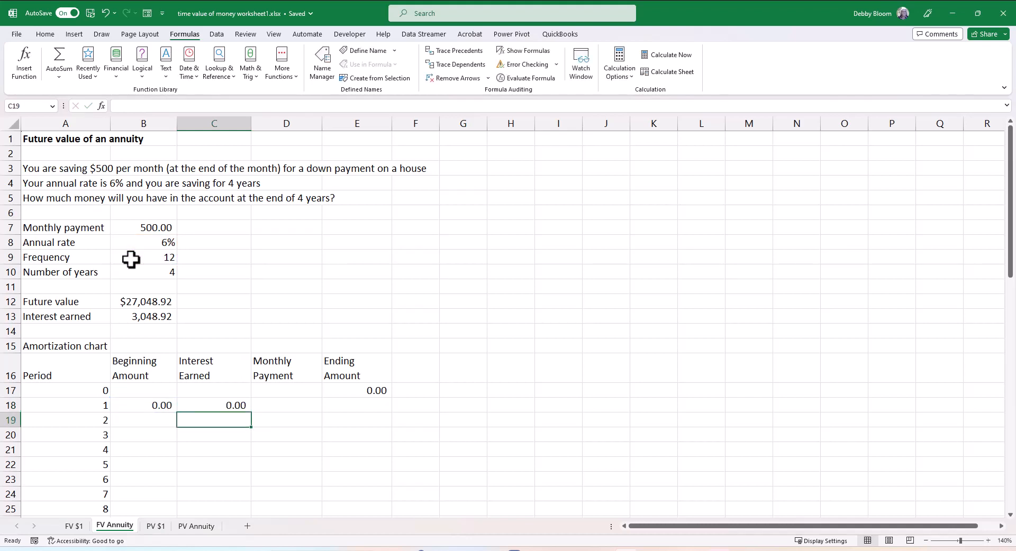
Link the period 1 monthly payment in D18 to the payment input with the absolute reference =$B$7
{"action": "left_click", "coordinate": [302, 406]}
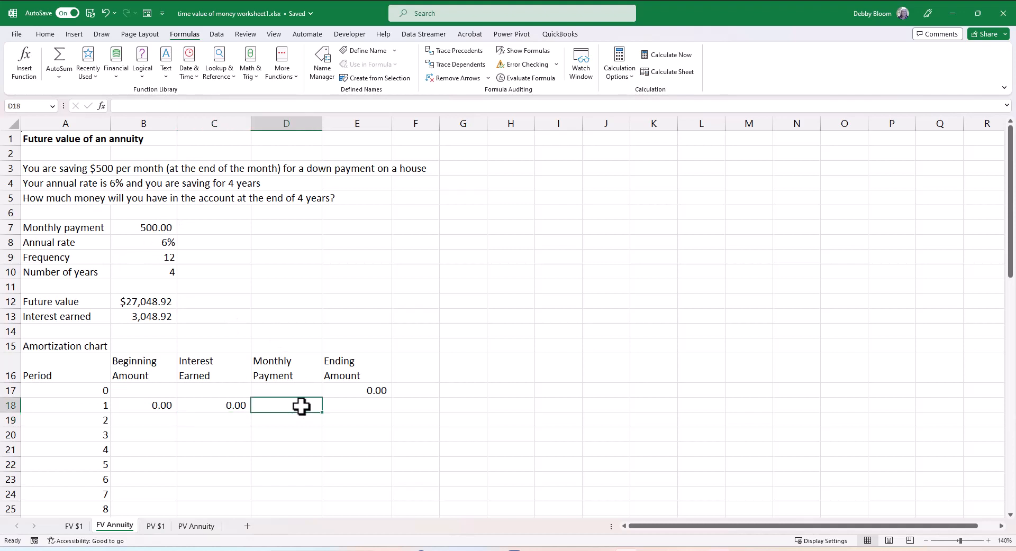
{"action": "type", "text": "="}
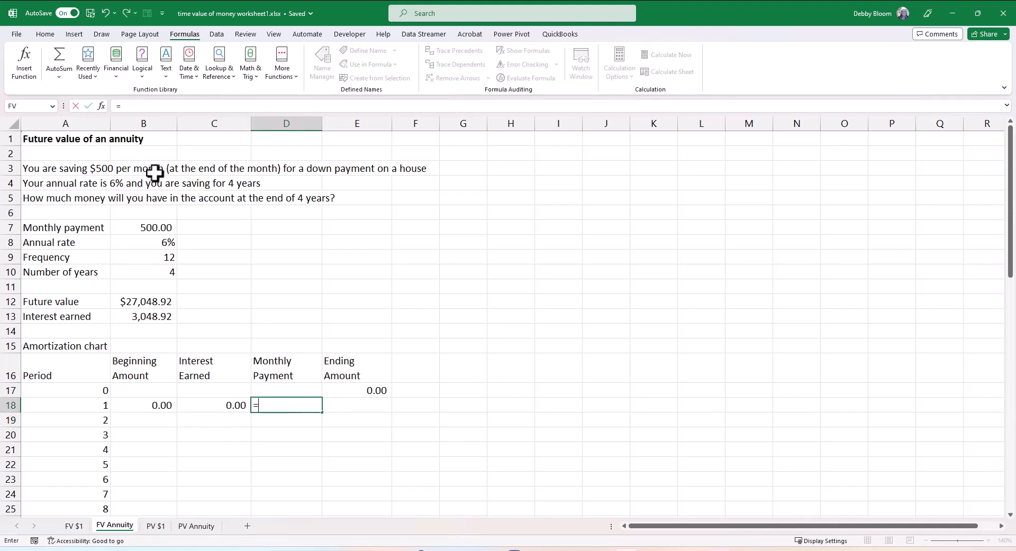
{"action": "left_click", "coordinate": [137, 226]}
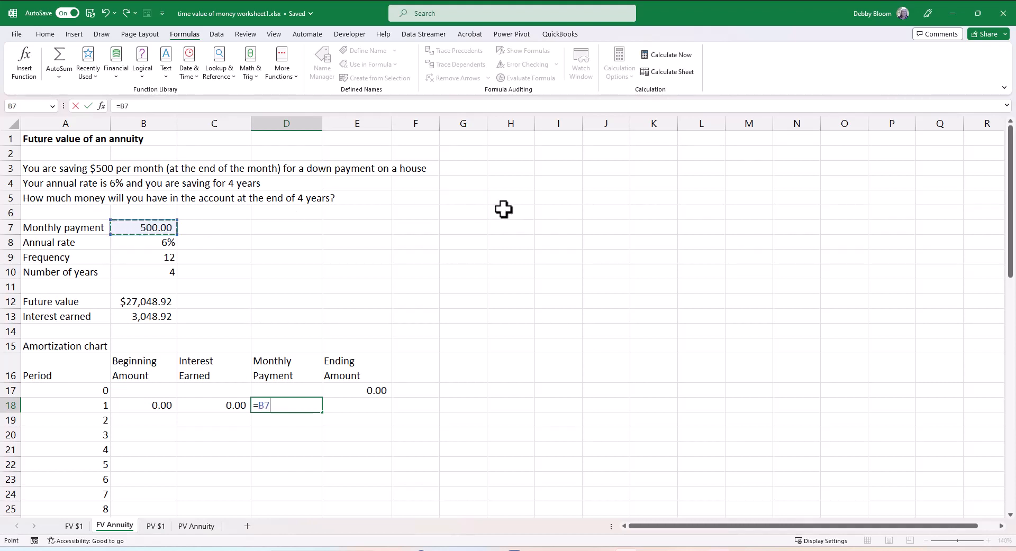
{"action": "key", "text": "F4"}
{"action": "key", "text": "Return"}
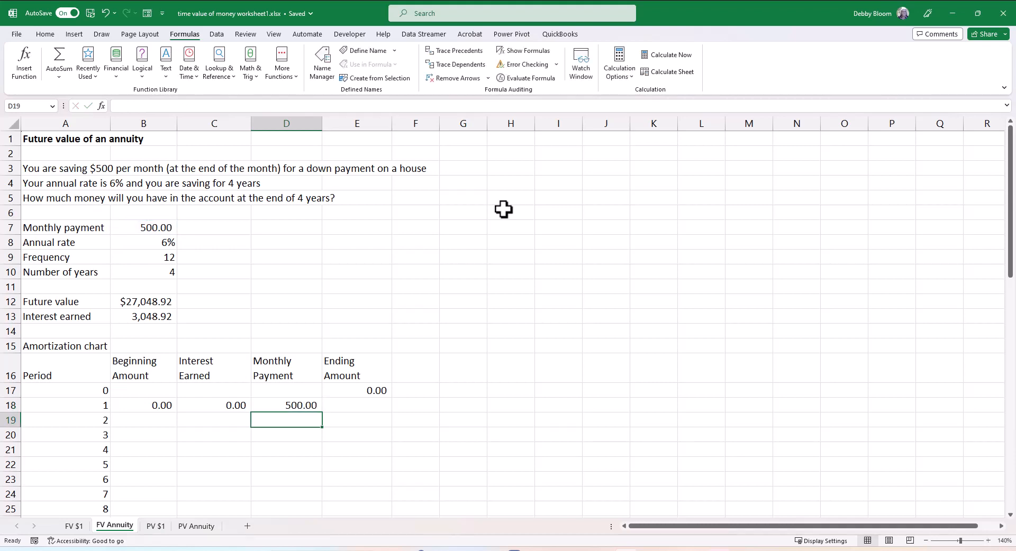
{"action": "left_click", "coordinate": [379, 409]}
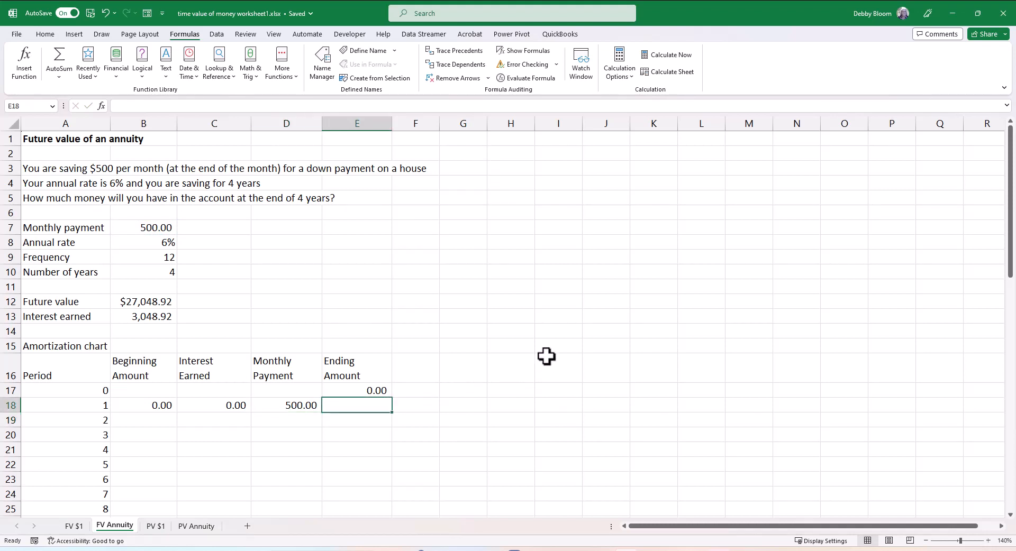
{"action": "type", "text": "="}
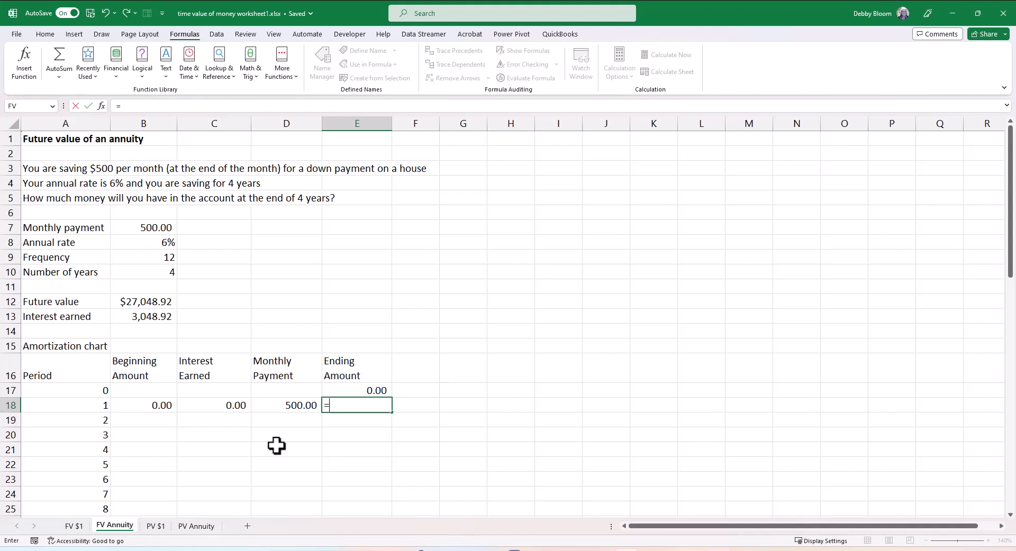
{"action": "left_click", "coordinate": [155, 404]}
{"action": "type", "text": "+"}
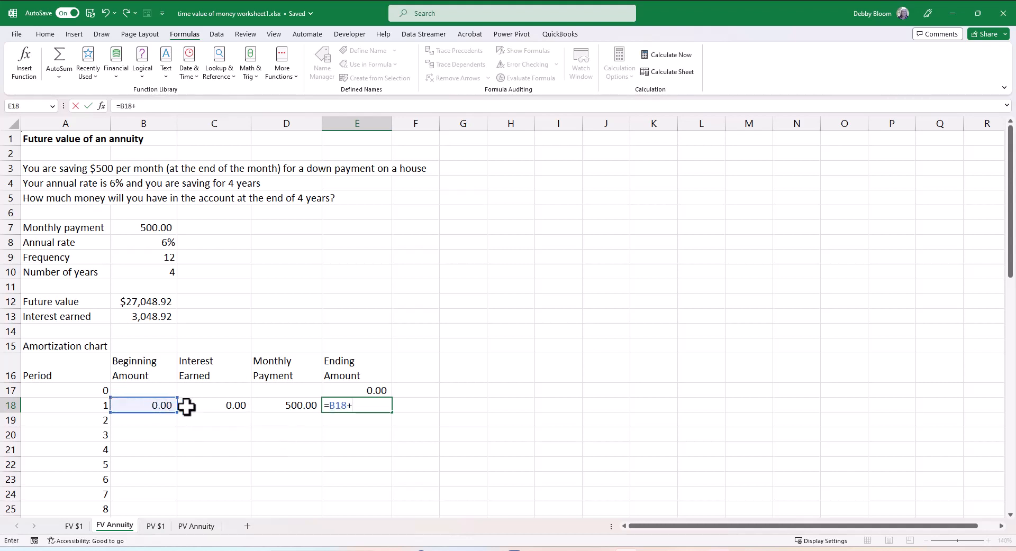
{"action": "left_click", "coordinate": [202, 406]}
{"action": "type", "text": "+"}
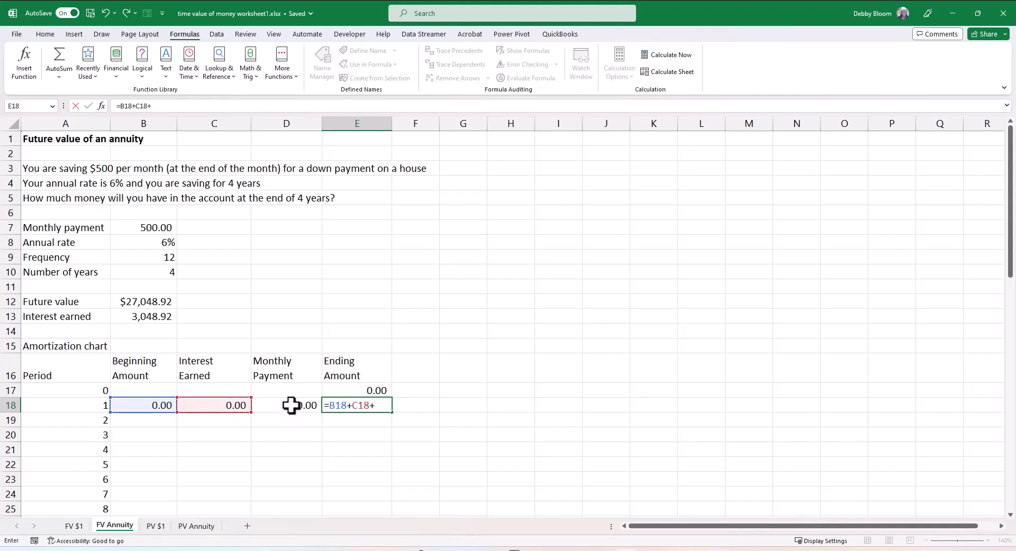
{"action": "left_click", "coordinate": [291, 406]}
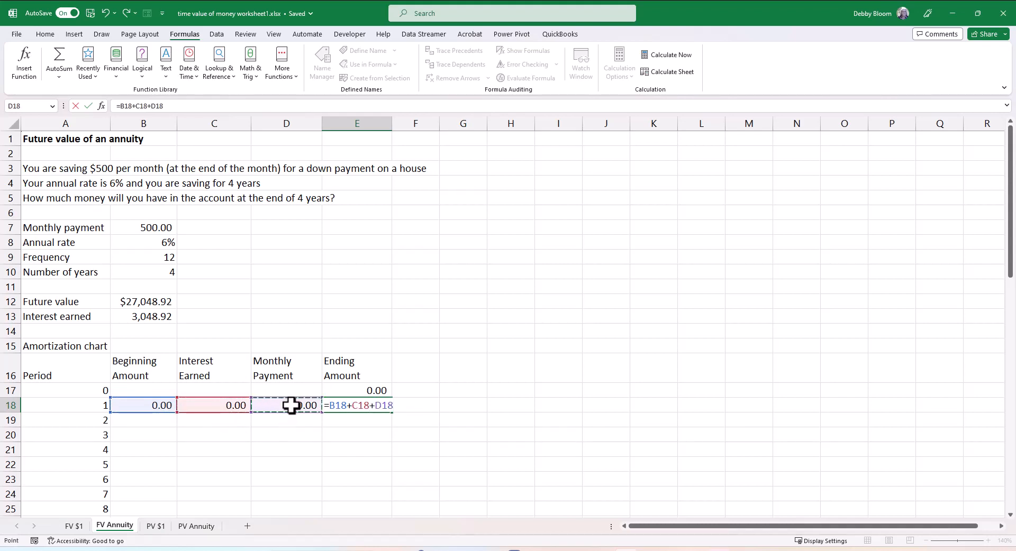
{"action": "key", "text": "Escape"}
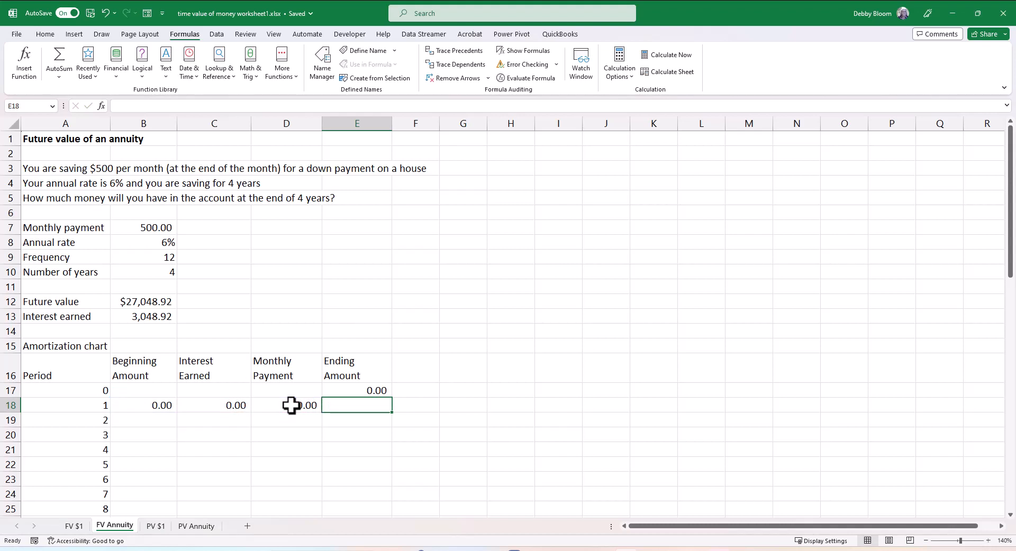
Calculate the period 1 ending amount in E18 with the formula =SUM(B18:D18)
{"action": "type", "text": "=sum("}
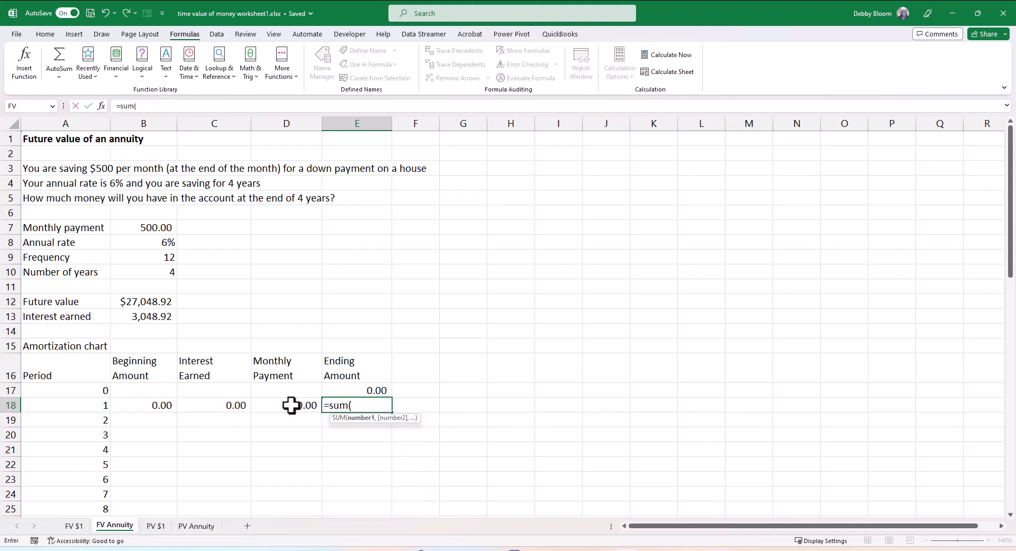
{"action": "left_click_drag", "start_coordinate": [148, 404], "coordinate": [278, 405]}
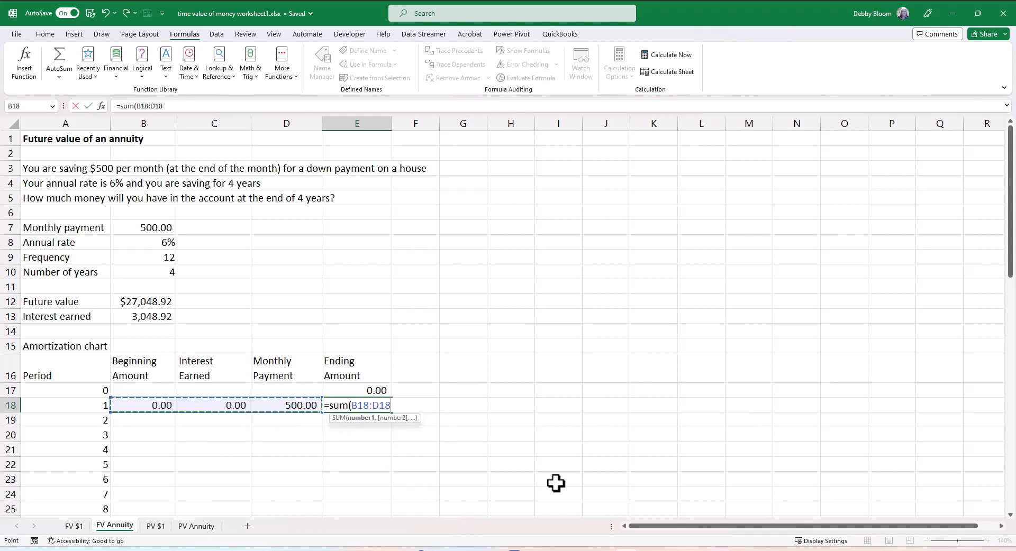
{"action": "type", "text": ")"}
{"action": "key", "text": "Return"}
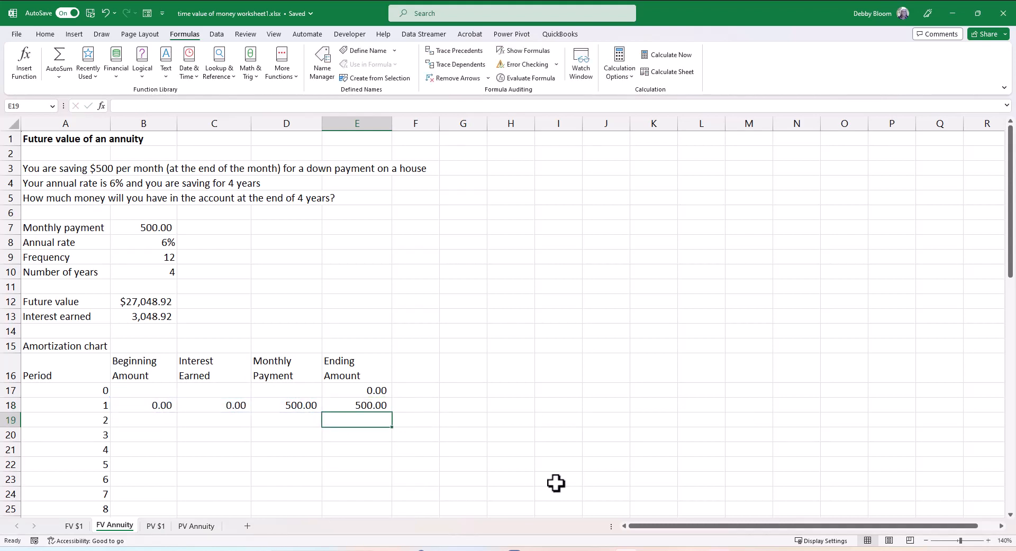
Fill the period 1 formulas in B18:E18 down the amortization chart through period 48
{"action": "left_click", "coordinate": [155, 419]}
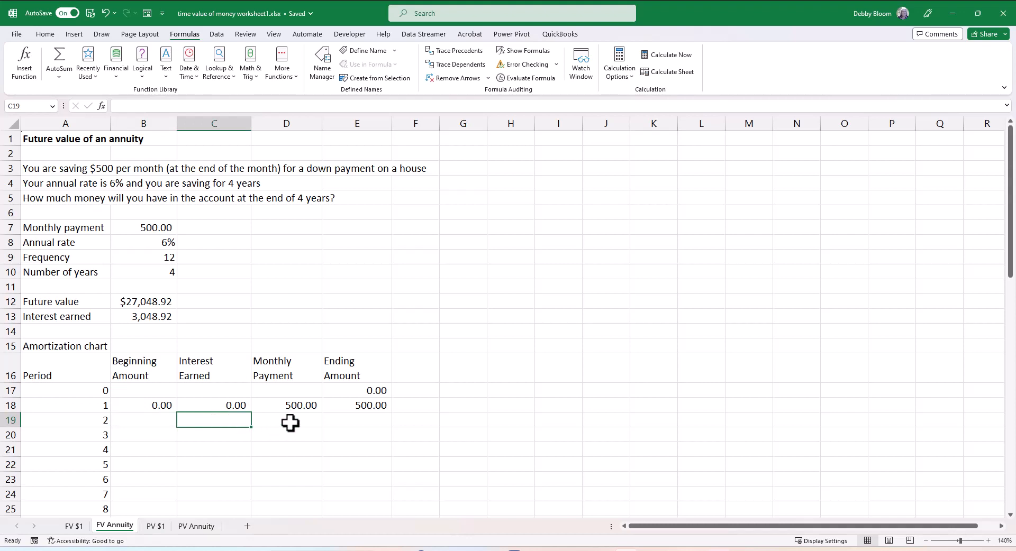
{"action": "left_click_drag", "start_coordinate": [143, 406], "coordinate": [354, 411]}
{"action": "scroll", "coordinate": [508, 355], "scroll_direction": "down", "scroll_amount": 2}
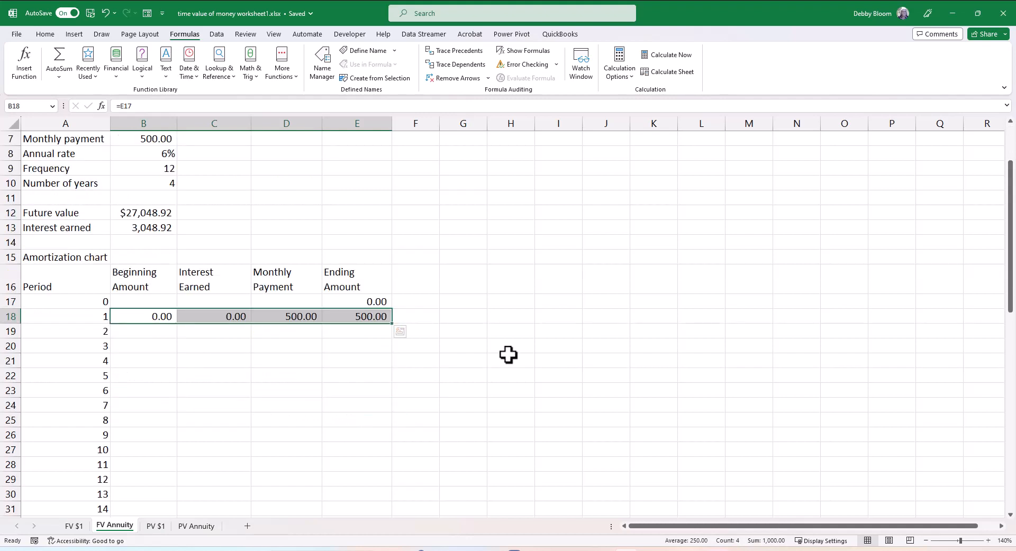
{"action": "scroll", "coordinate": [508, 354], "scroll_direction": "down", "scroll_amount": 13}
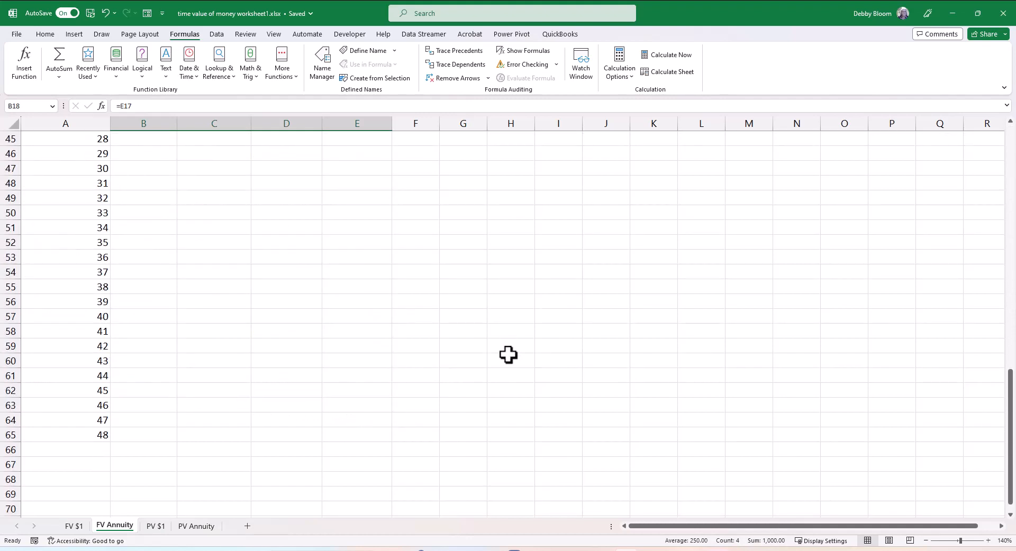
{"action": "scroll", "coordinate": [508, 354], "scroll_direction": "up", "scroll_amount": 14}
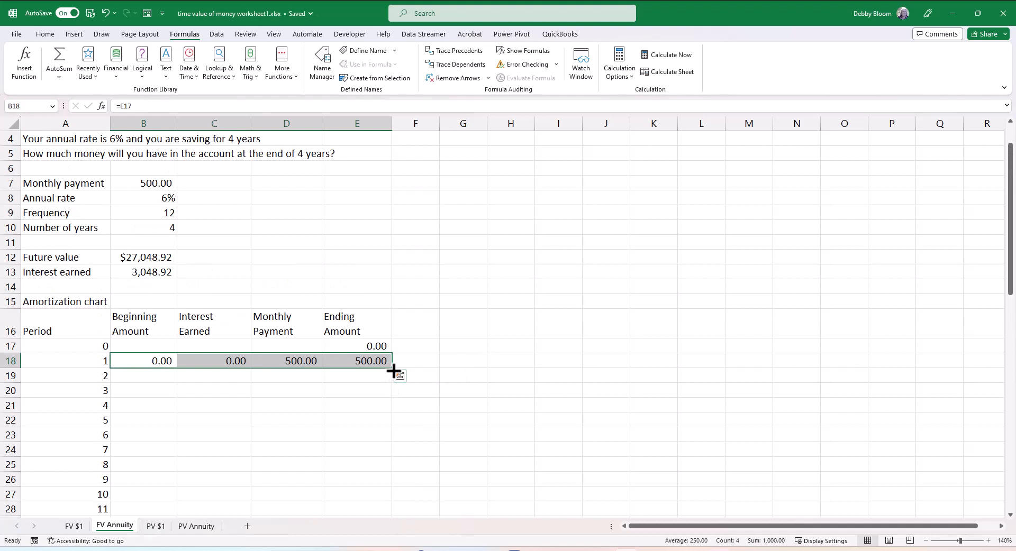
{"action": "double_click", "coordinate": [392, 372]}
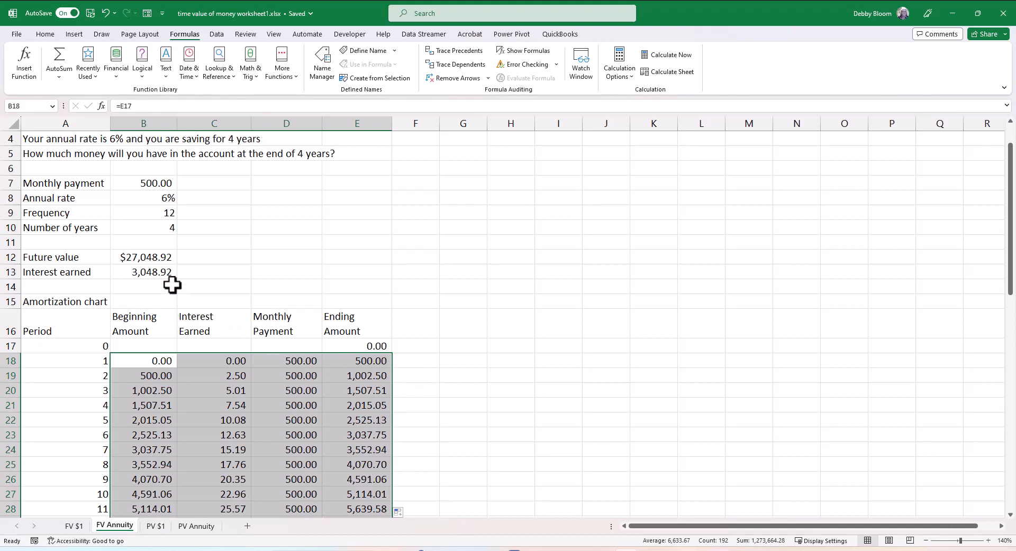
Compare the period 48 ending amount in E65 with the future value in B12, and return to cell A1
{"action": "scroll", "coordinate": [218, 346], "scroll_direction": "down", "scroll_amount": 14}
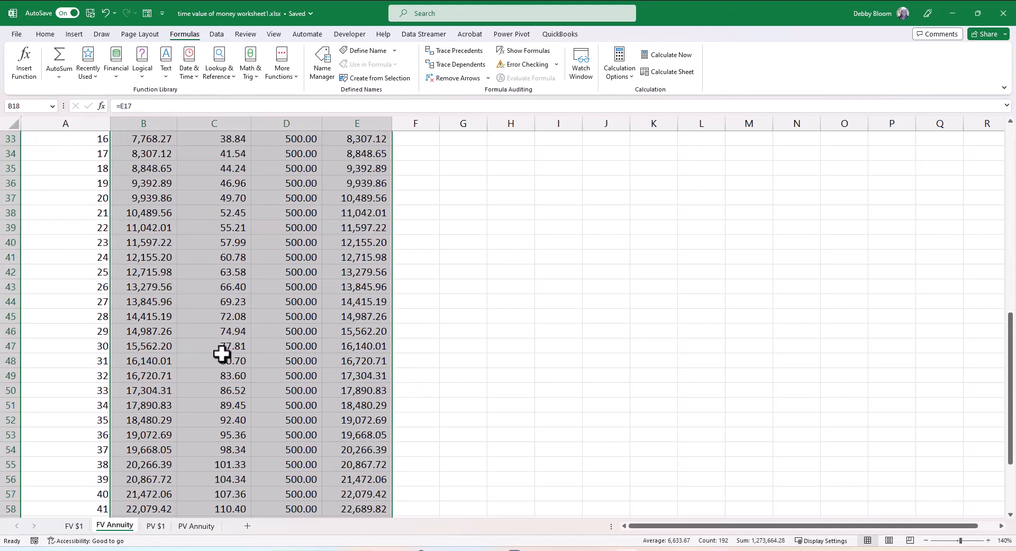
{"action": "left_click", "coordinate": [352, 436]}
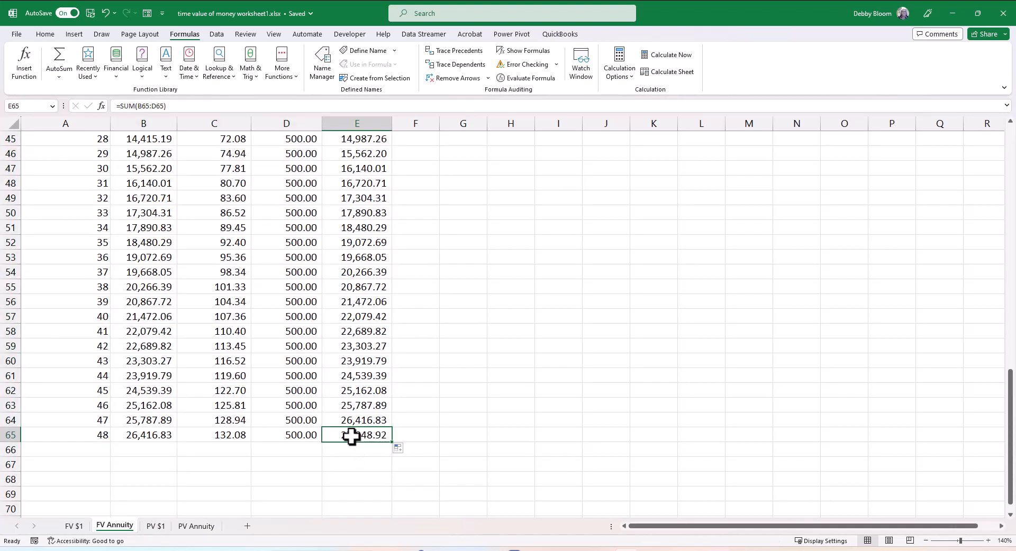
{"action": "scroll", "coordinate": [288, 378], "scroll_direction": "up", "scroll_amount": 10}
{"action": "scroll", "coordinate": [284, 380], "scroll_direction": "up", "scroll_amount": 5}
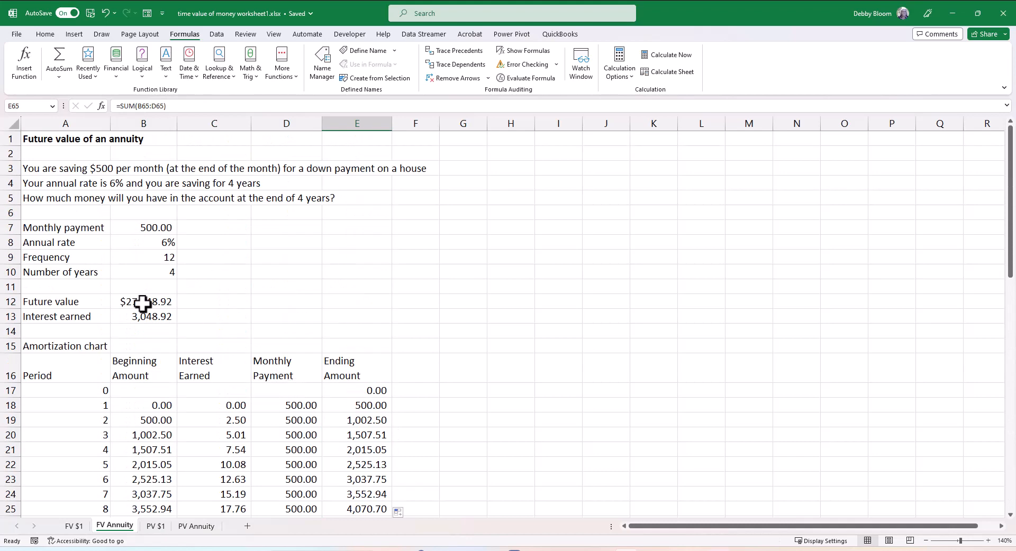
{"action": "left_click", "coordinate": [56, 140]}
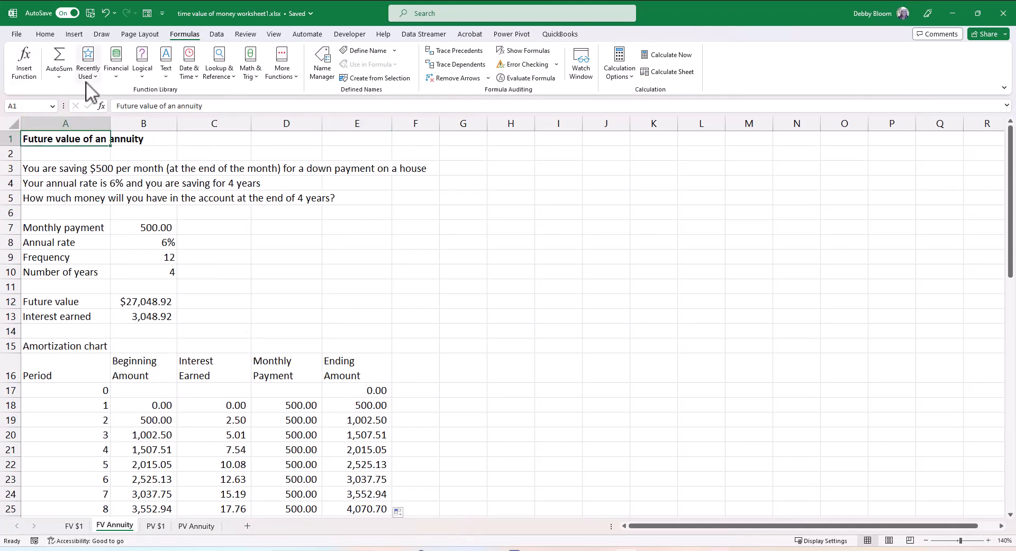